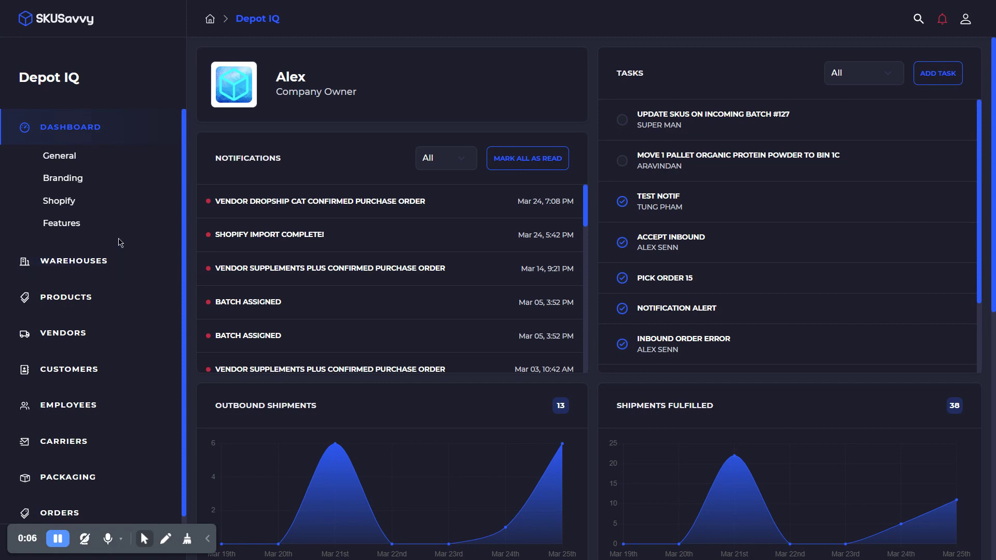
Step: Open Toggle Features and scroll to the Inventory options with expiration tracking enabled
{"action": "left_click", "coordinate": [60, 224]}
{"action": "scroll", "coordinate": [511, 195], "scroll_direction": "down", "scroll_amount": 2}
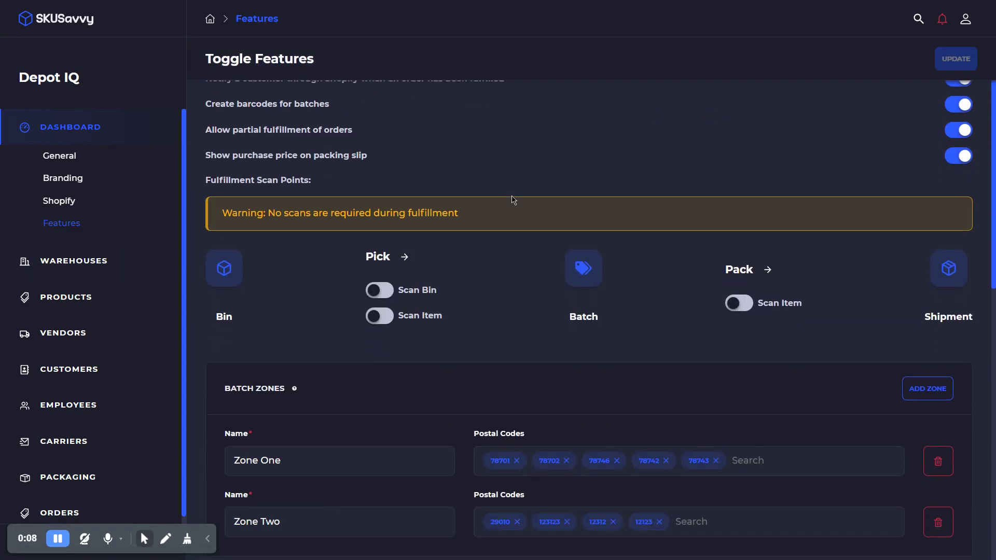
{"action": "scroll", "coordinate": [513, 200], "scroll_direction": "down", "scroll_amount": 3}
{"action": "scroll", "coordinate": [509, 202], "scroll_direction": "down", "scroll_amount": 1}
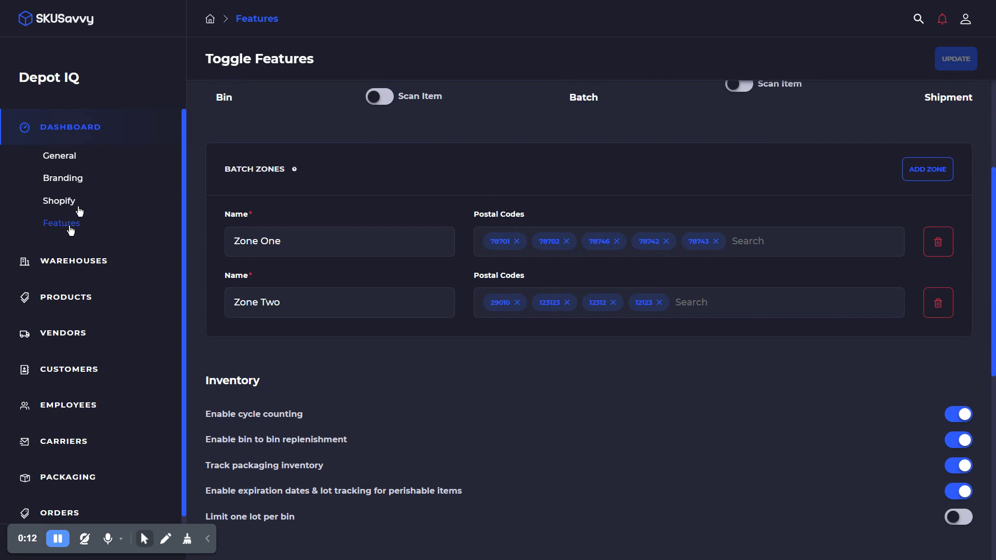
{"action": "scroll", "coordinate": [423, 275], "scroll_direction": "down", "scroll_amount": 2}
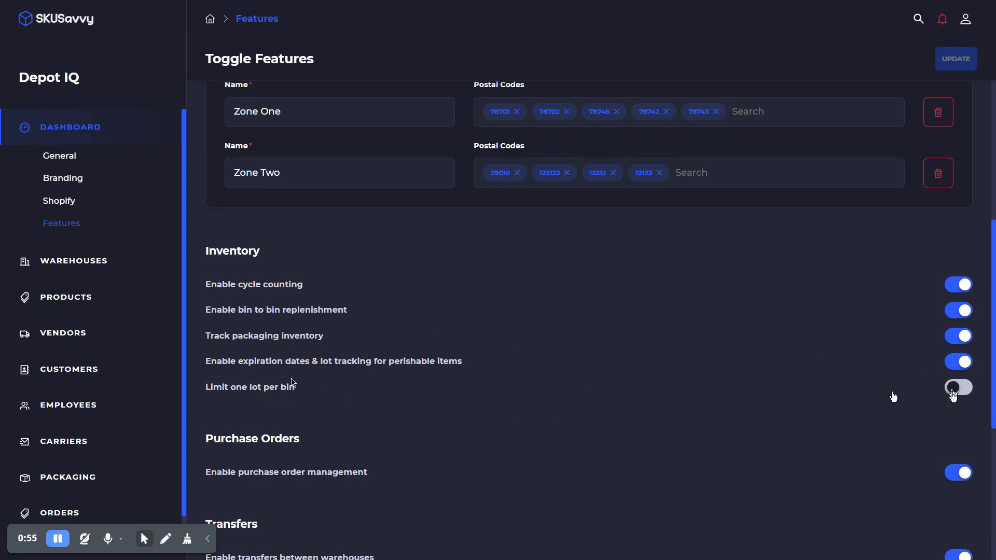
Step: View Creatine Monohydrate's variants and its 'Item is perishable' property, then return to All Products
{"action": "left_click", "coordinate": [75, 300]}
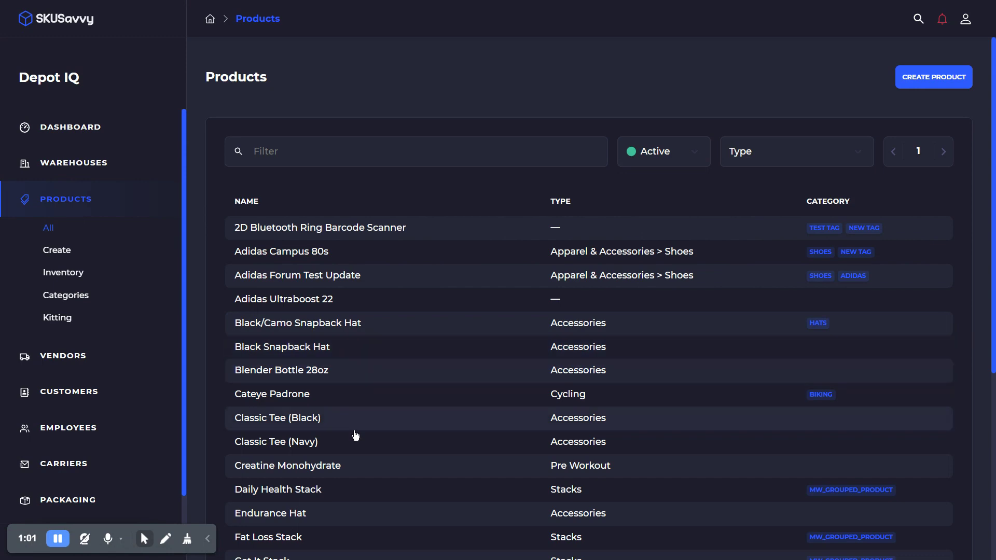
{"action": "left_click", "coordinate": [340, 468]}
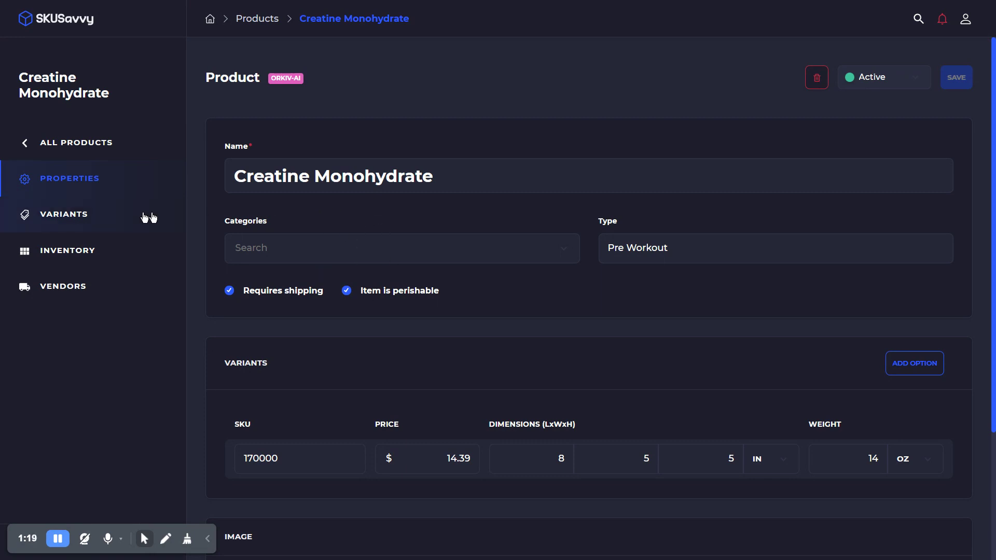
{"action": "left_click", "coordinate": [150, 216]}
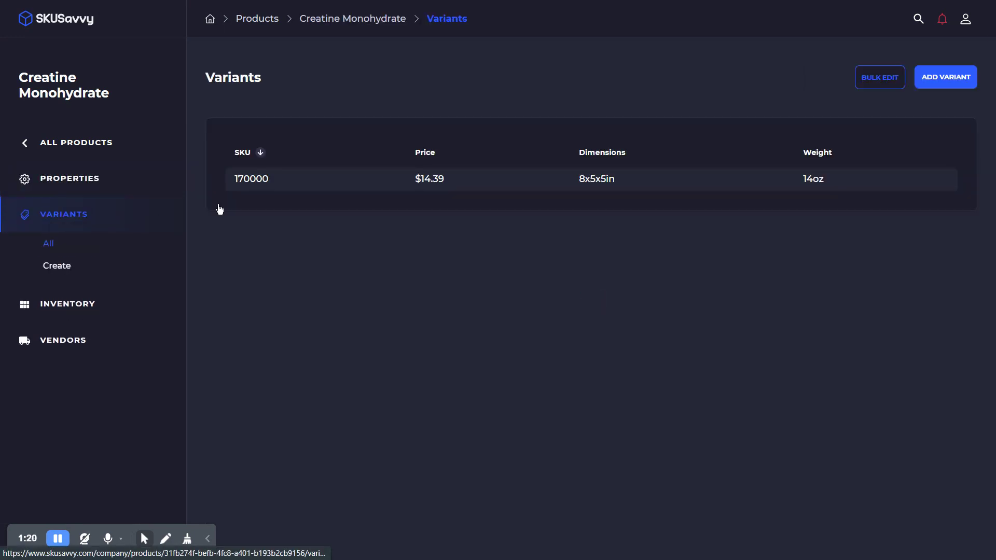
{"action": "left_click", "coordinate": [92, 188]}
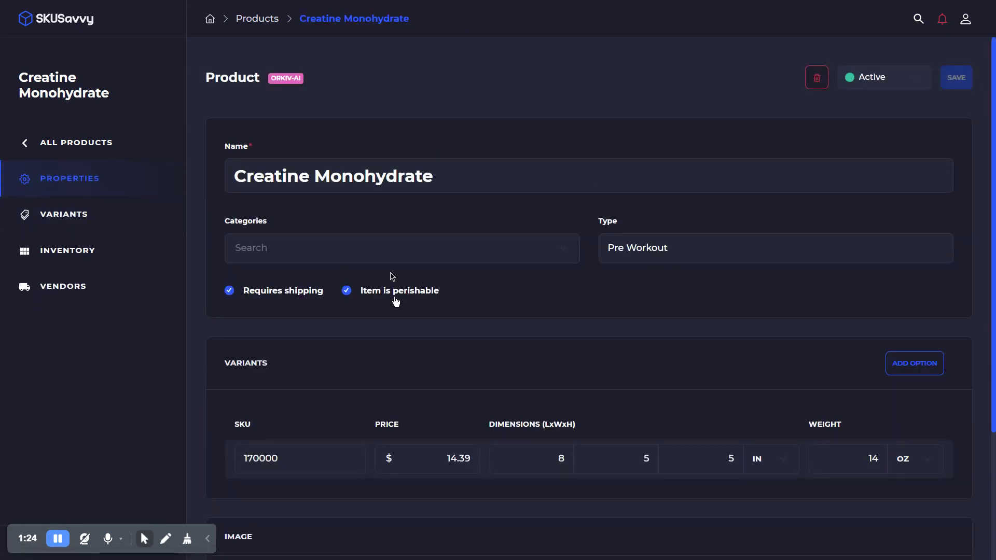
{"action": "left_click", "coordinate": [83, 143]}
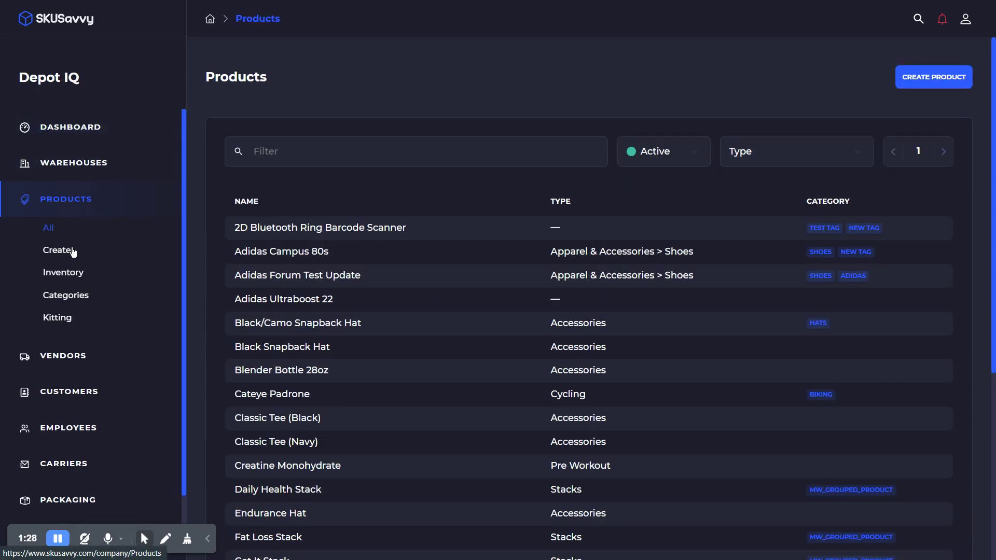
Step: Review the items, unit costs and margins Supplements Plus supplies, then return to All Vendors
{"action": "left_click", "coordinate": [89, 356]}
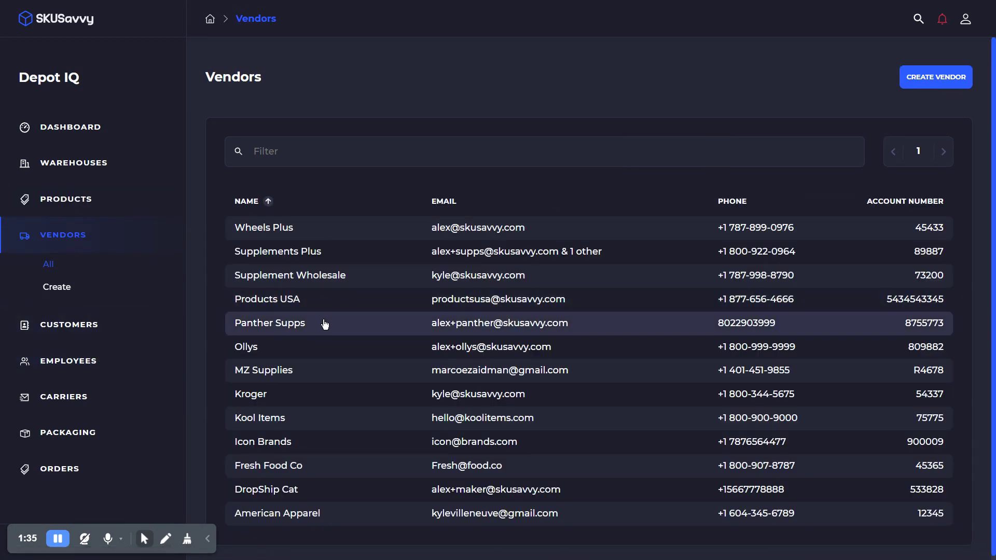
{"action": "left_click", "coordinate": [332, 263]}
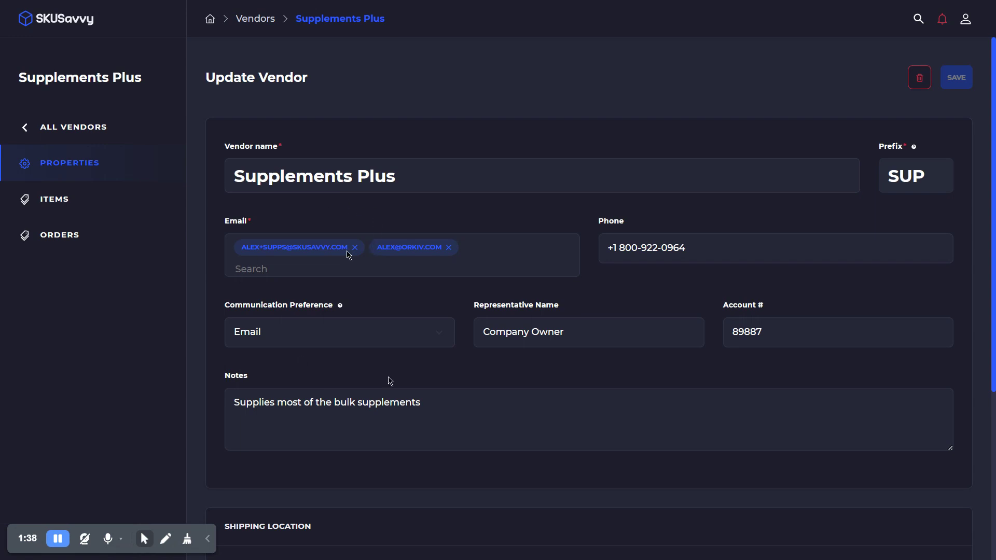
{"action": "left_click", "coordinate": [73, 200]}
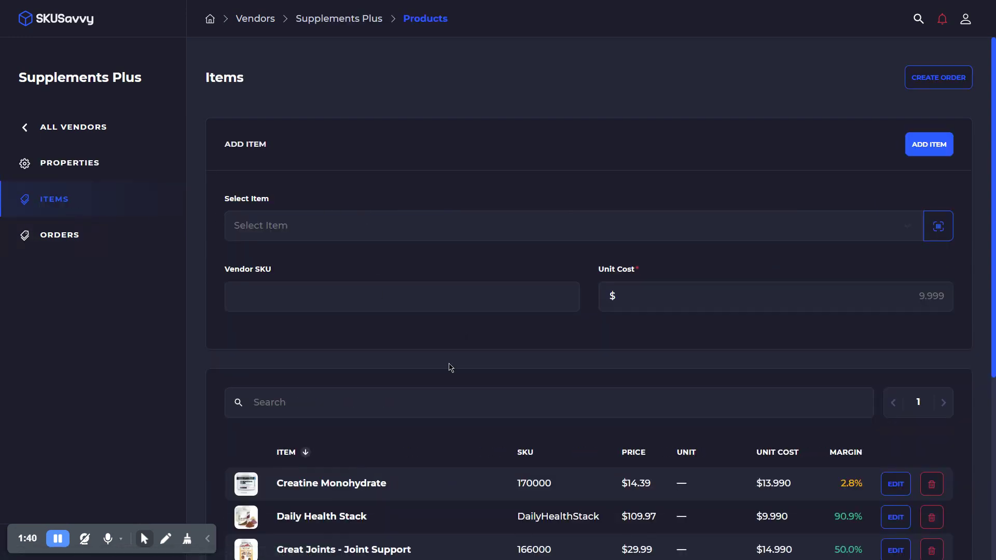
{"action": "scroll", "coordinate": [485, 359], "scroll_direction": "down", "scroll_amount": 3}
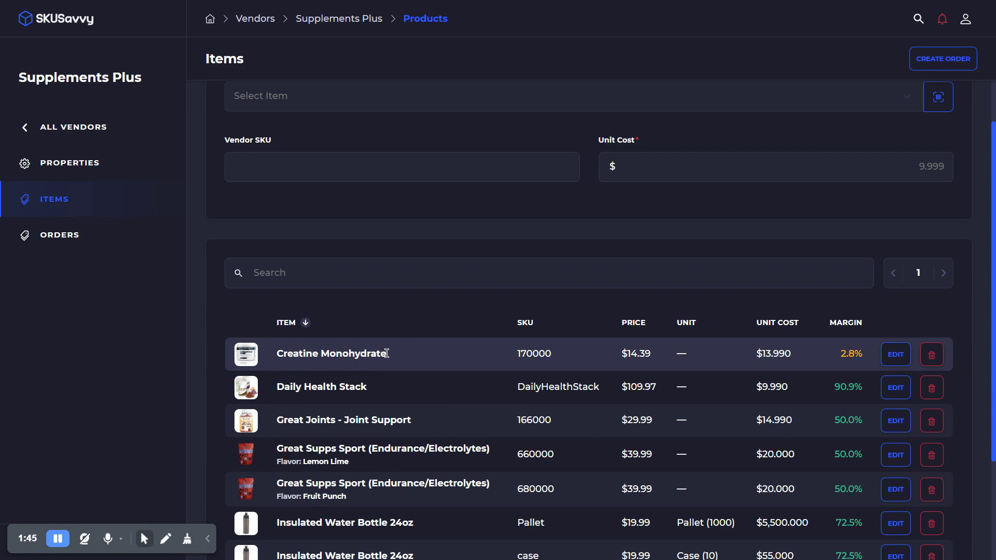
{"action": "scroll", "coordinate": [478, 234], "scroll_direction": "up", "scroll_amount": 3}
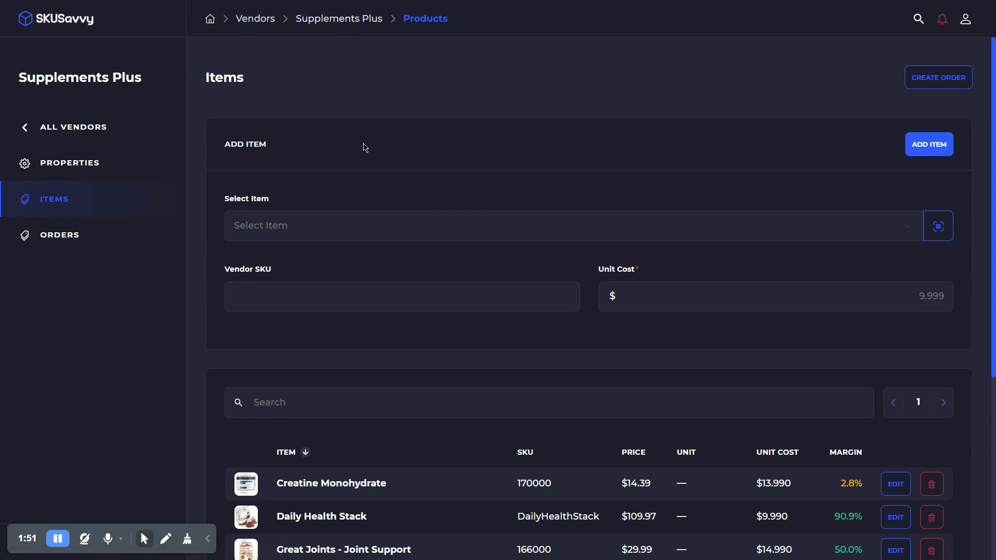
{"action": "left_click", "coordinate": [89, 129]}
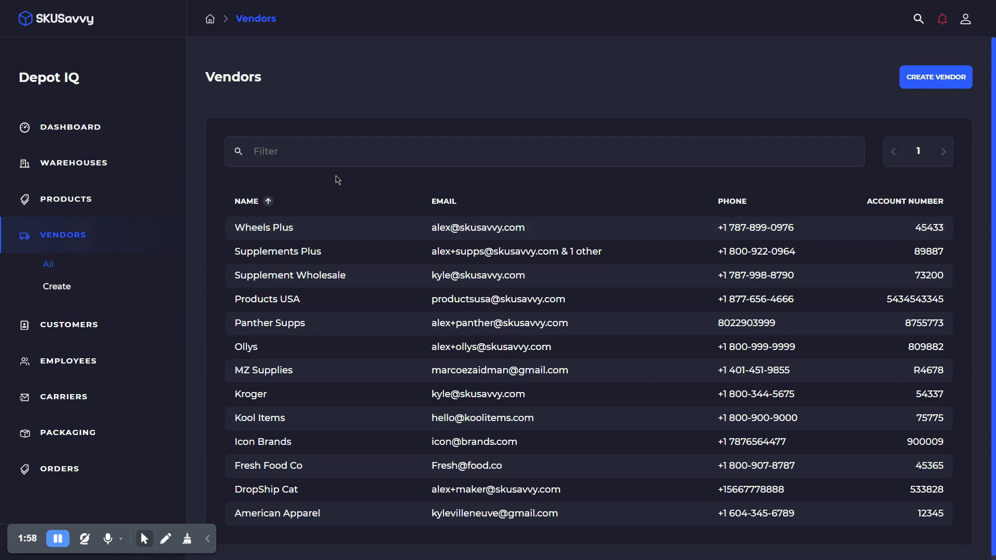
Step: Check the Lot Notifier rules (14 days, on expiration, 1 month), then go back to Company
{"action": "left_click", "coordinate": [966, 19]}
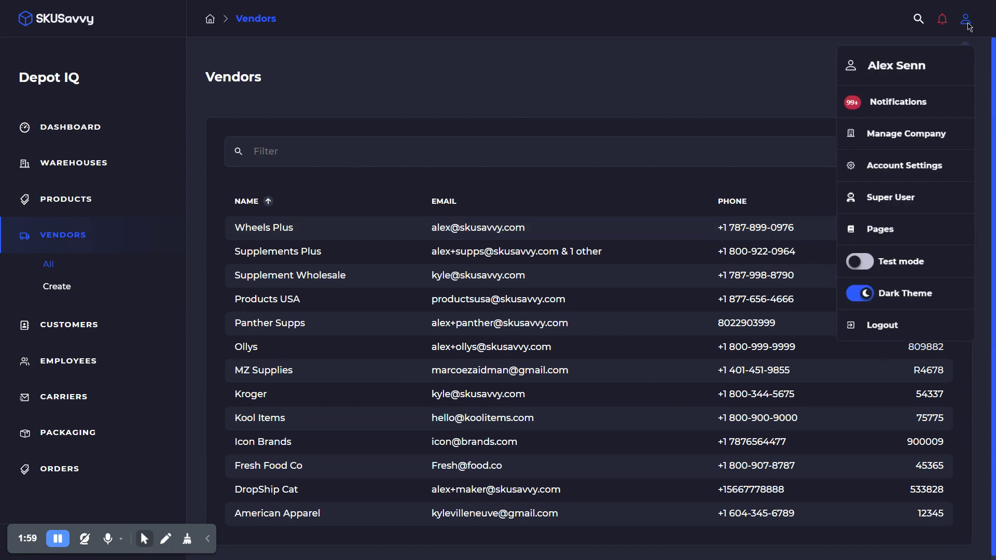
{"action": "left_click", "coordinate": [901, 169]}
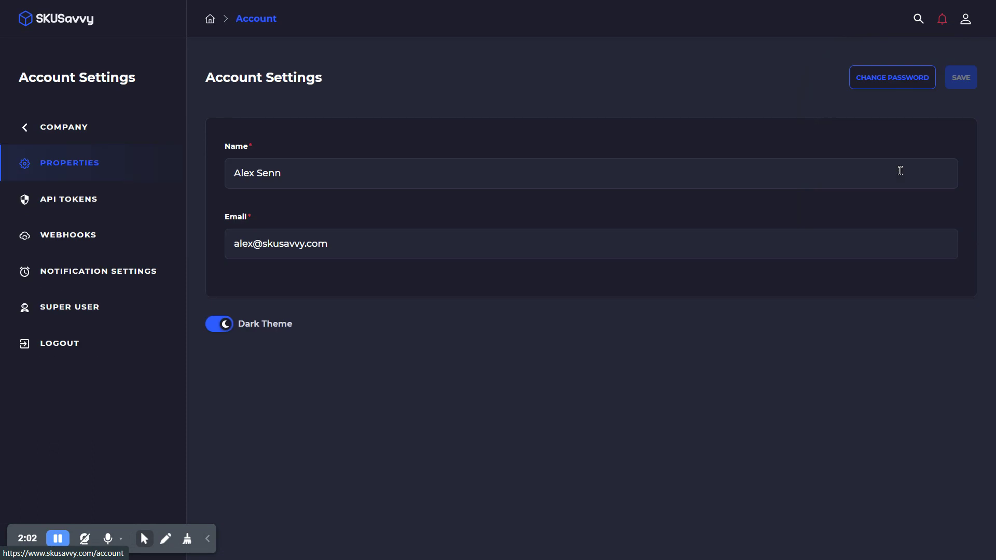
{"action": "left_click", "coordinate": [86, 277]}
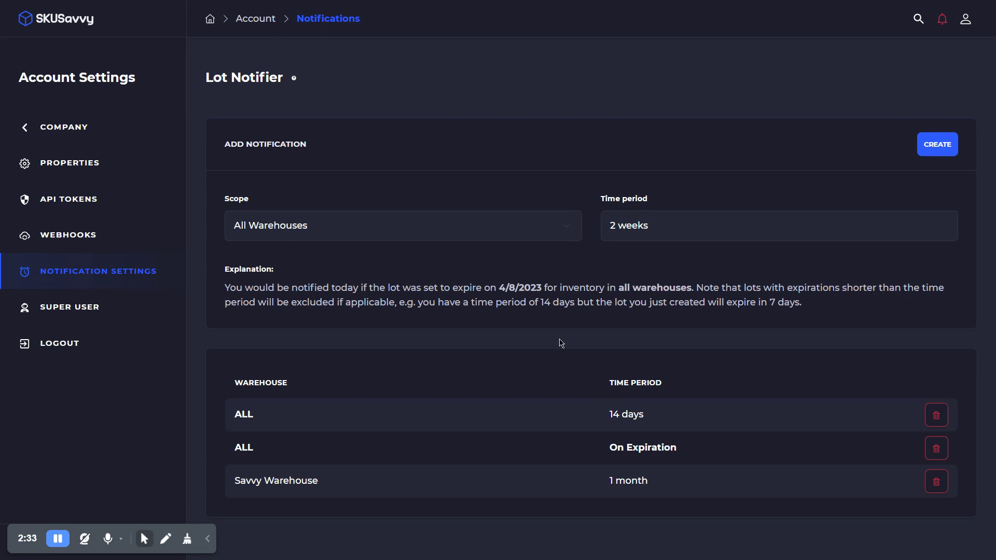
{"action": "left_click", "coordinate": [63, 127]}
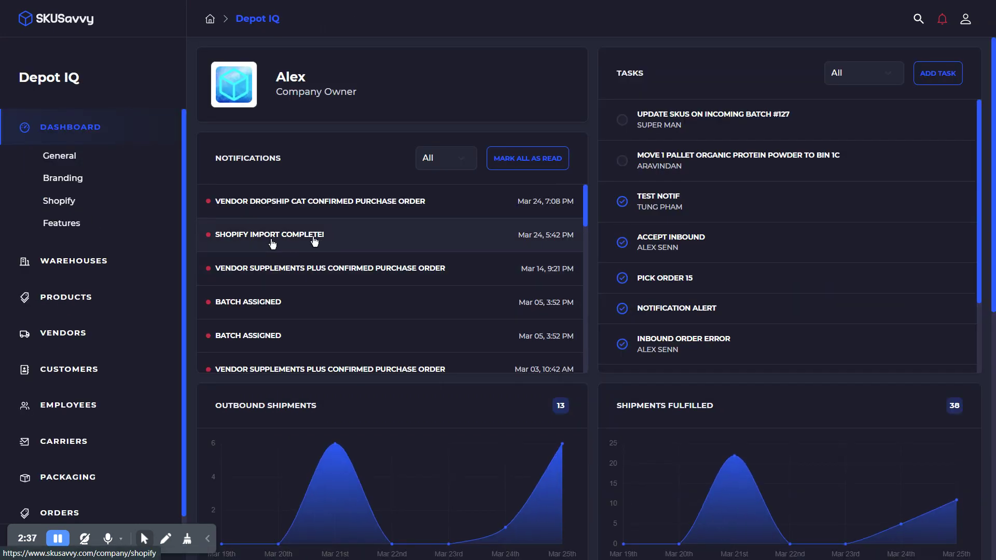
Step: Open Savvy Warehouse, glance at its inventory, and bring up the expired lots list
{"action": "left_click", "coordinate": [111, 266]}
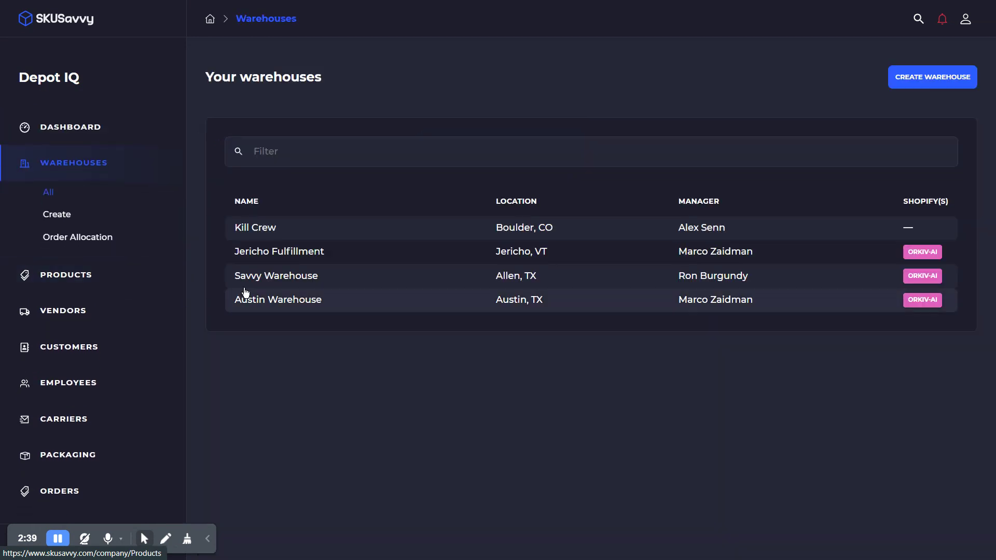
{"action": "left_click", "coordinate": [281, 279]}
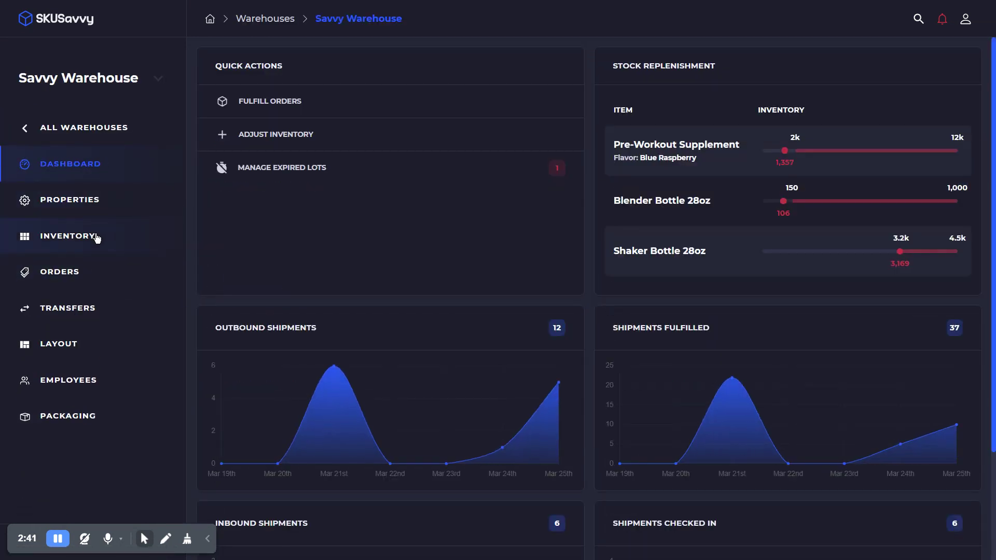
{"action": "left_click", "coordinate": [95, 244]}
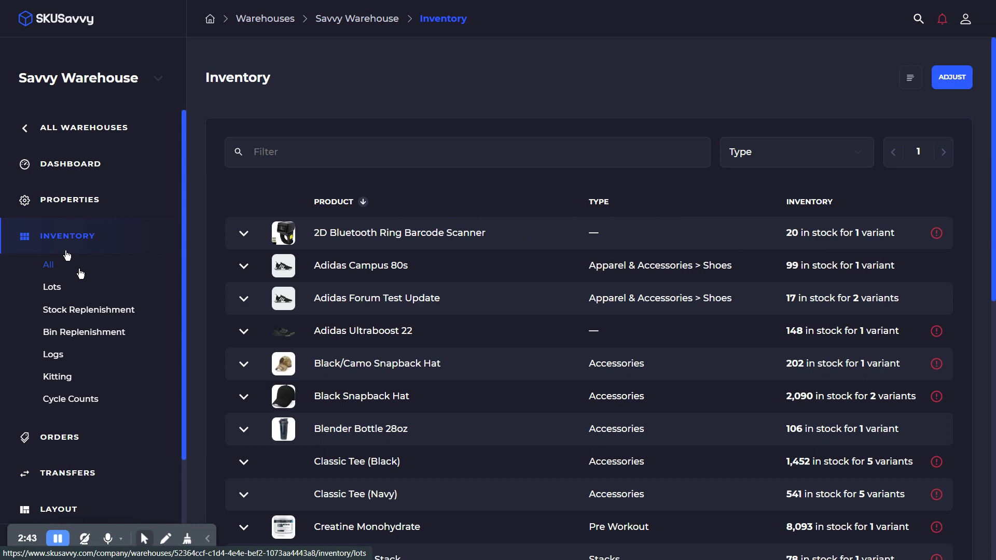
{"action": "left_click", "coordinate": [83, 168]}
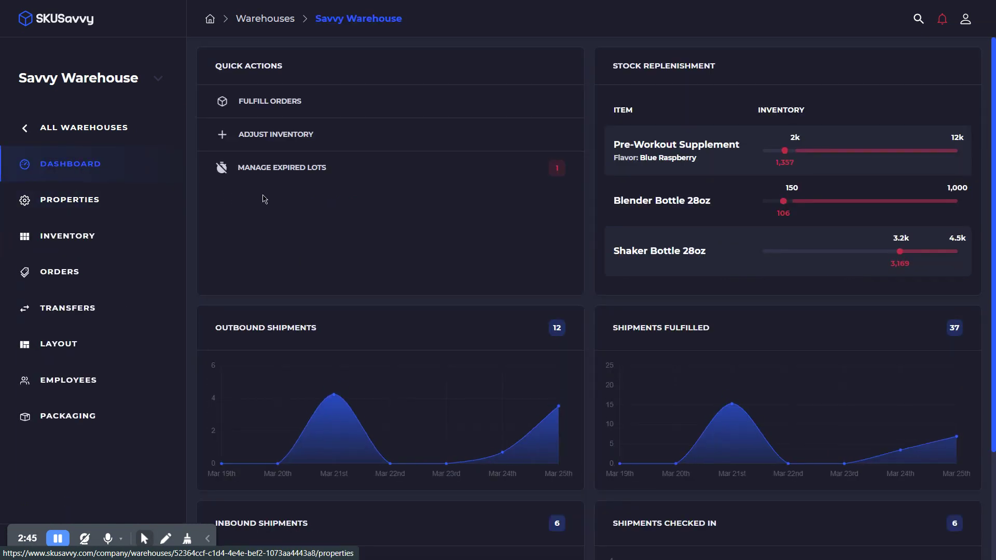
{"action": "left_click", "coordinate": [302, 175]}
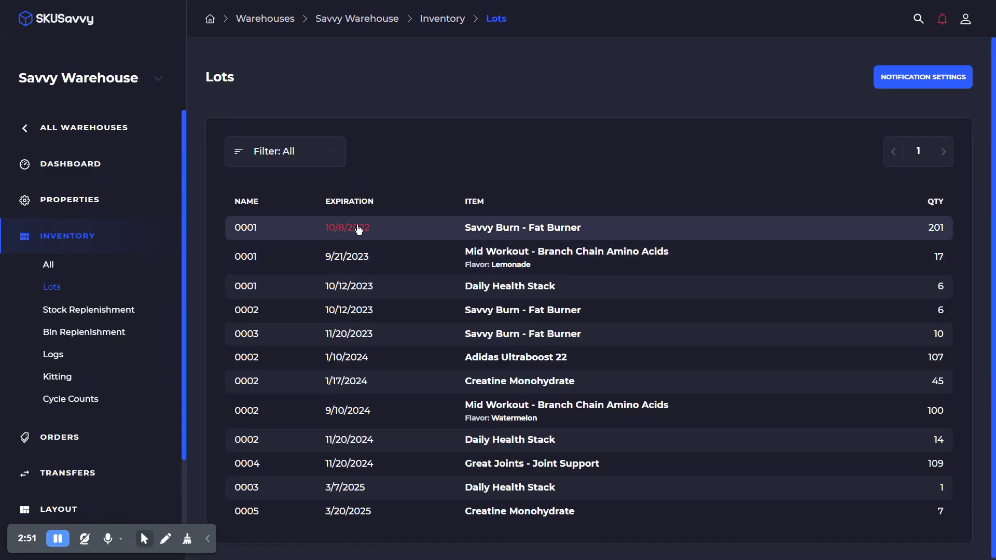
Step: Open expired lot 0001 of Savvy Burn, start deleting it, then cancel to keep 201 units
{"action": "left_click", "coordinate": [404, 239]}
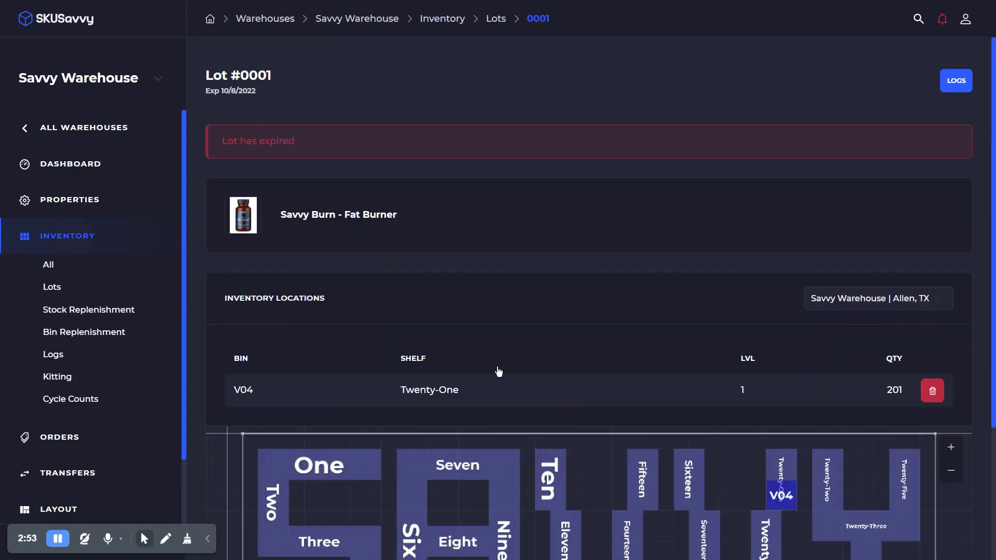
{"action": "left_click", "coordinate": [932, 391]}
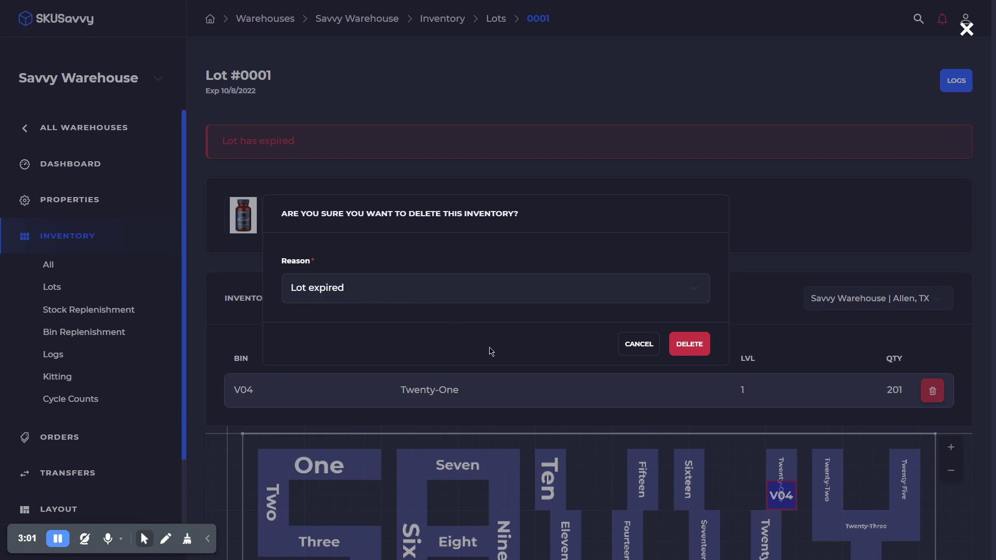
{"action": "left_click", "coordinate": [792, 257]}
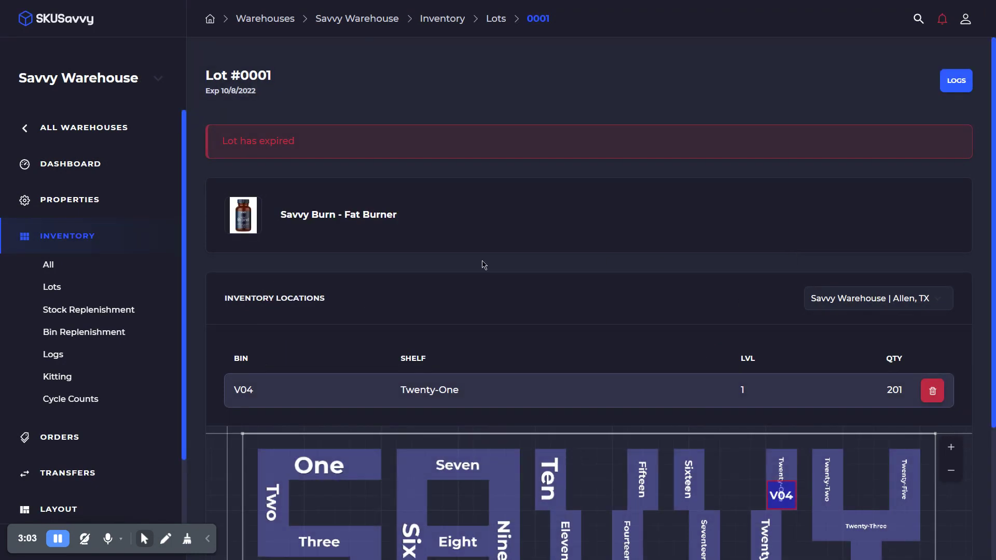
{"action": "scroll", "coordinate": [108, 324], "scroll_direction": "down", "scroll_amount": 2}
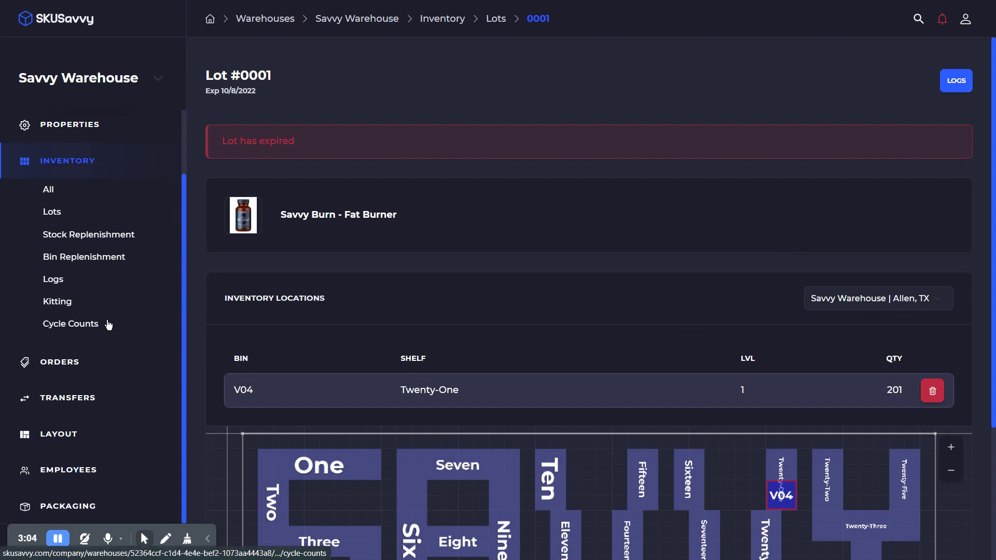
Step: Open the processing Supplements Plus inbound order and begin marking its shipment as delivered
{"action": "left_click", "coordinate": [75, 364]}
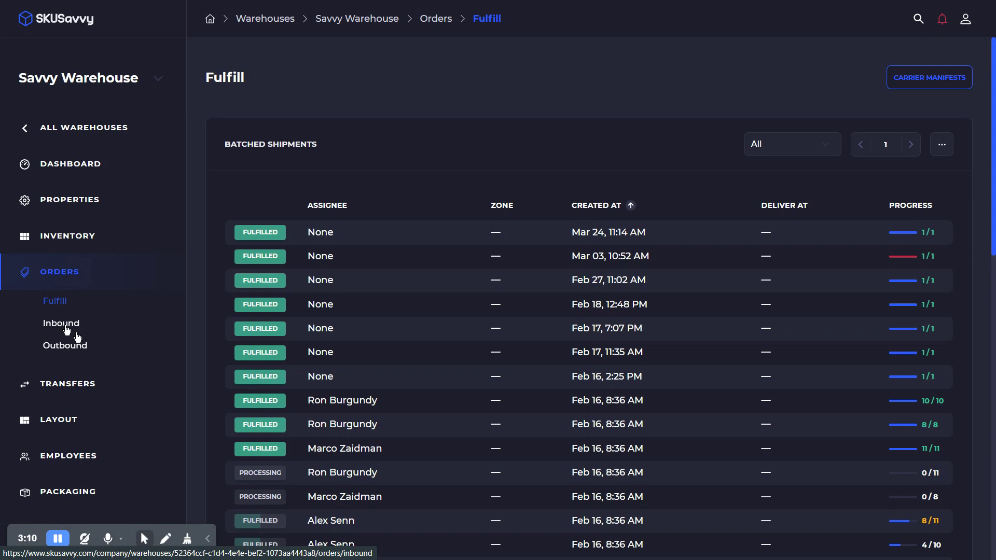
{"action": "left_click", "coordinate": [66, 327]}
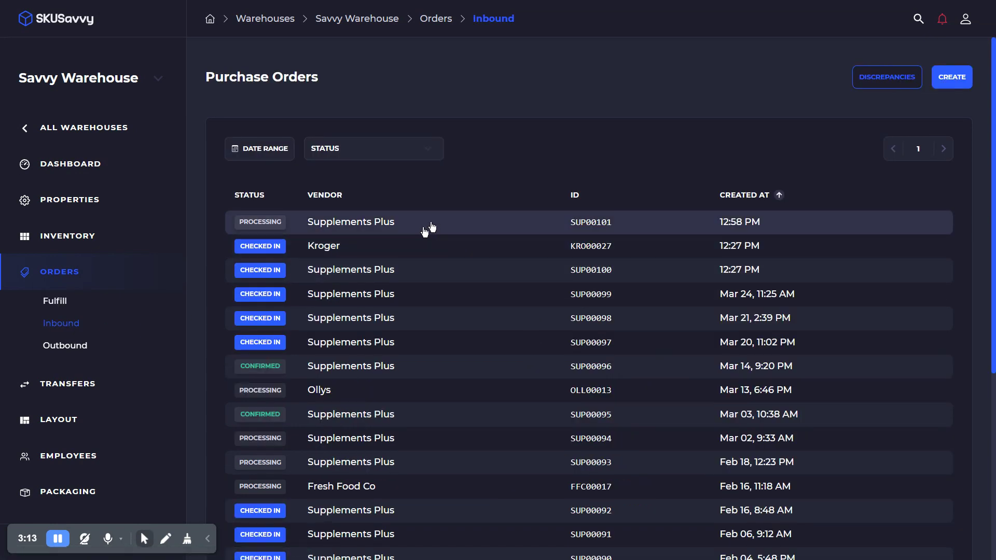
{"action": "left_click", "coordinate": [608, 223]}
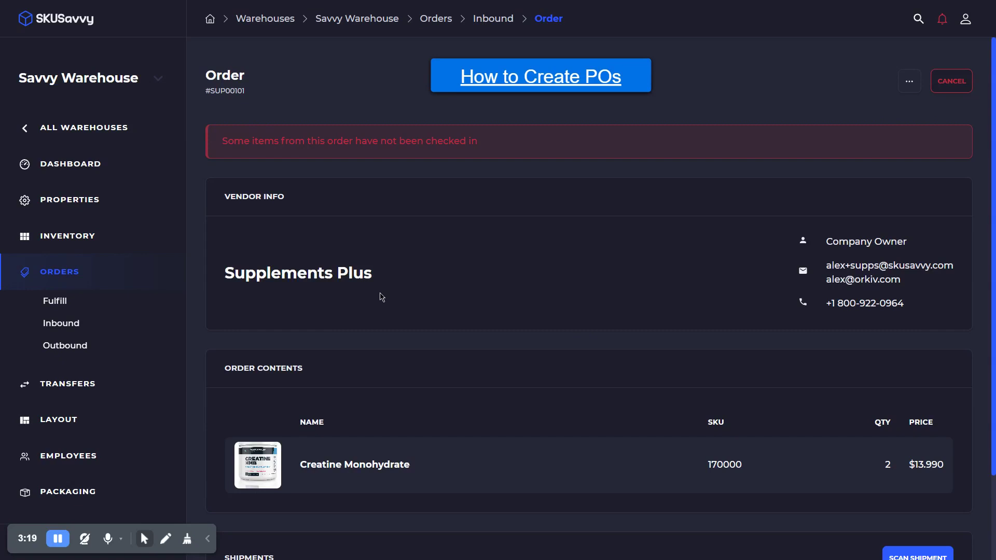
{"action": "scroll", "coordinate": [531, 452], "scroll_direction": "down", "scroll_amount": 2}
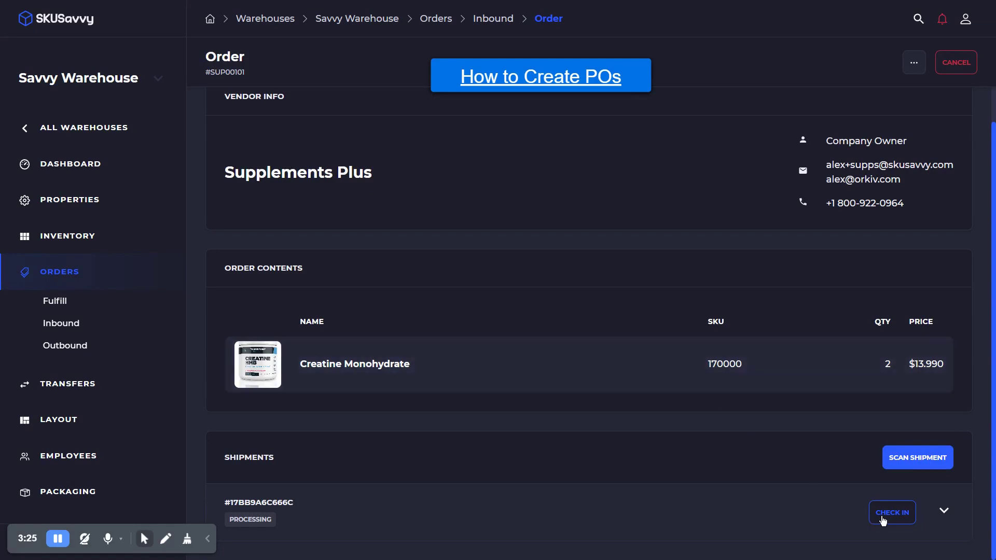
{"action": "left_click", "coordinate": [888, 516]}
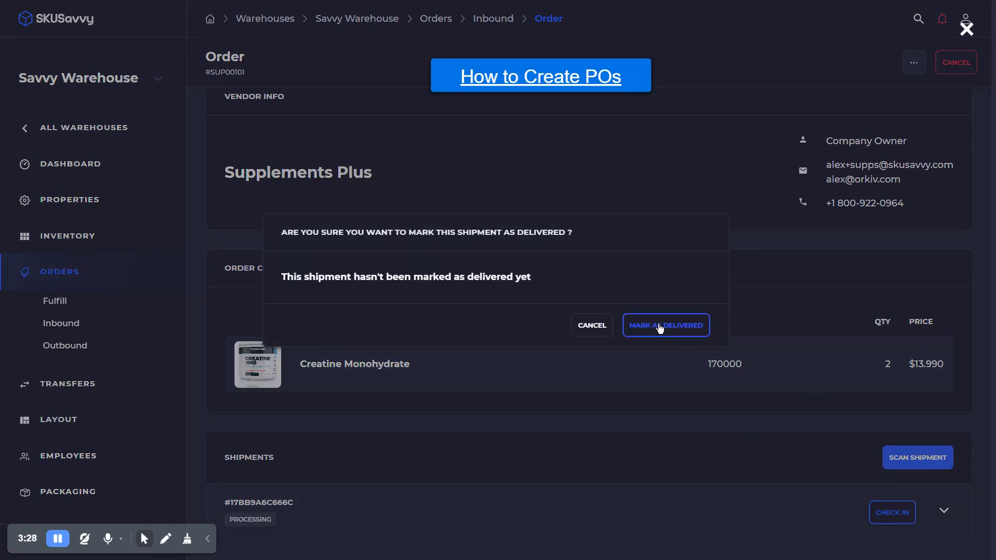
Step: Confirm the shipment delivered and begin receiving 2 Creatine Monohydrate units
{"action": "left_click", "coordinate": [660, 327]}
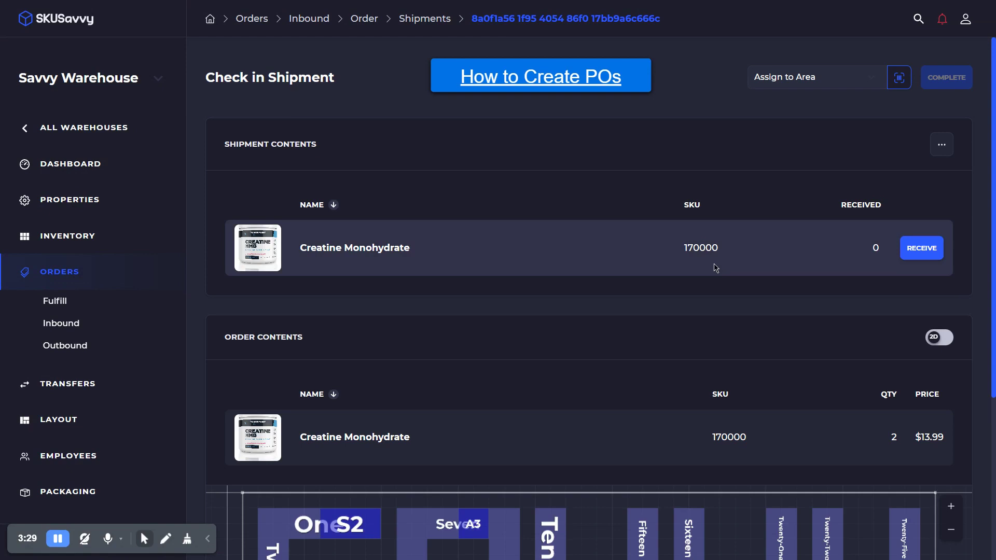
{"action": "left_click", "coordinate": [917, 253]}
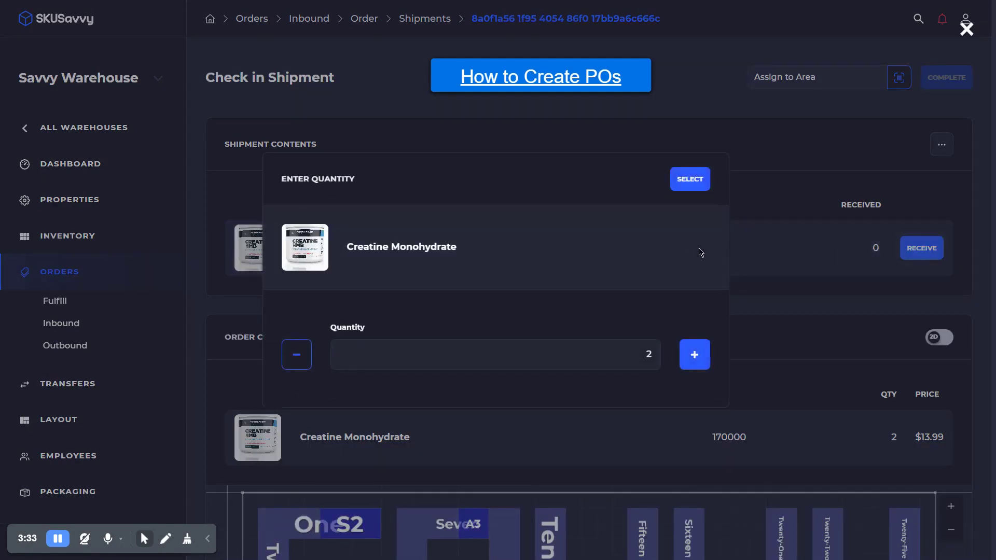
{"action": "left_click", "coordinate": [690, 181]}
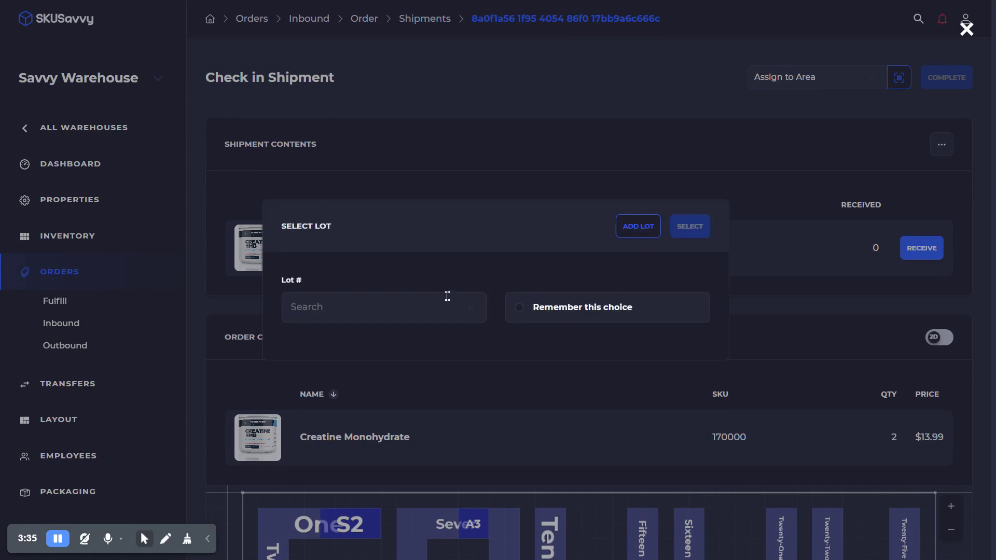
Step: Try creating a new lot expiring in '1 year', then abandon it
{"action": "left_click", "coordinate": [431, 307]}
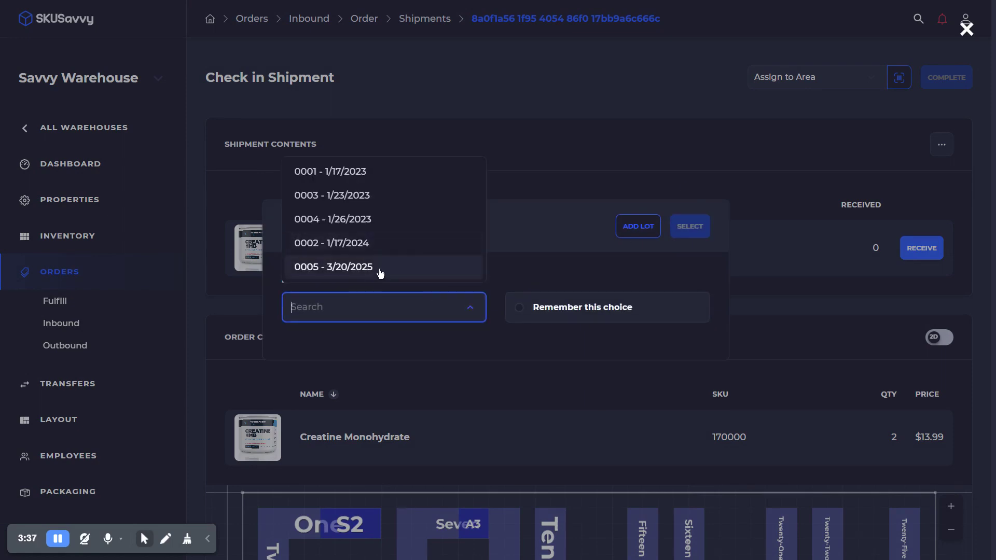
{"action": "left_click", "coordinate": [641, 227]}
{"action": "left_click", "coordinate": [420, 315]}
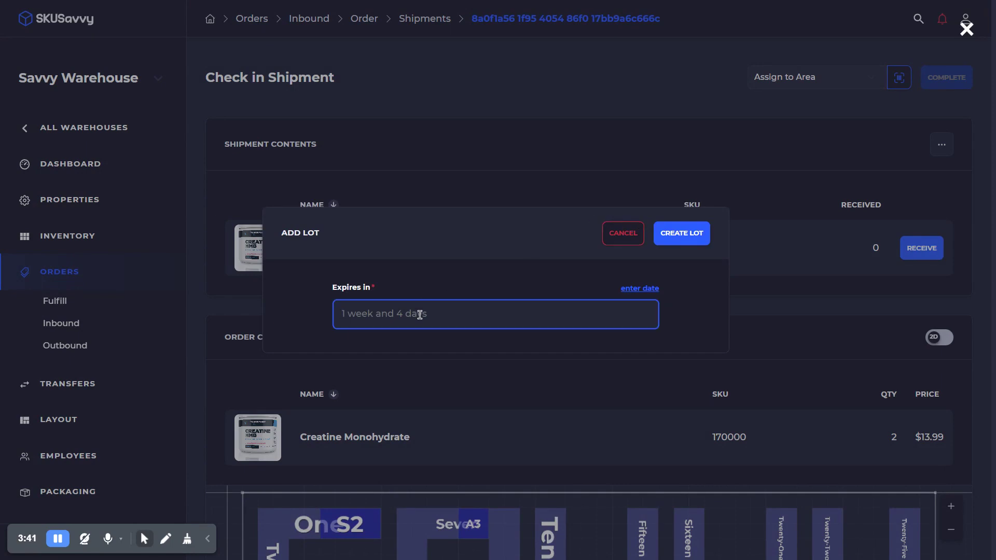
{"action": "type", "text": "1 year"}
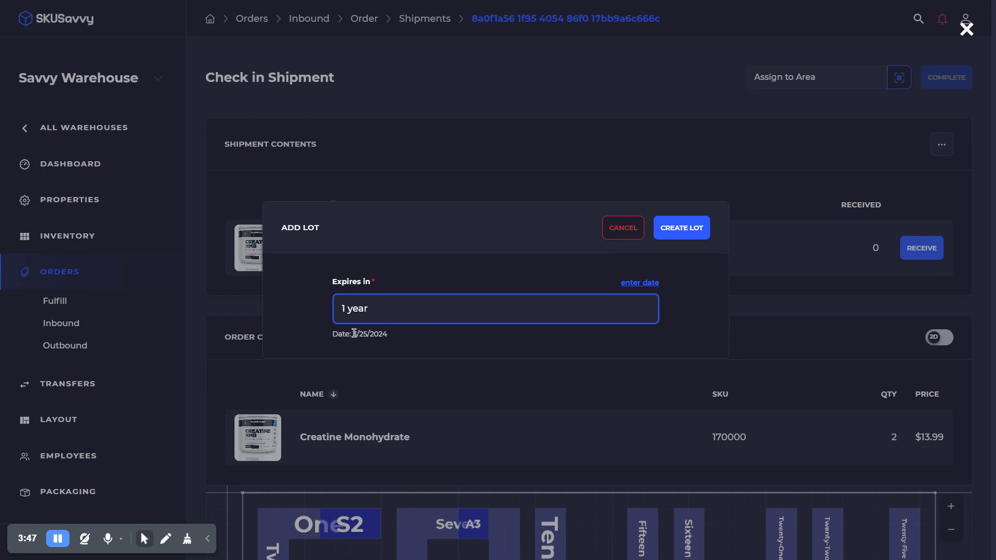
{"action": "left_click", "coordinate": [637, 283]}
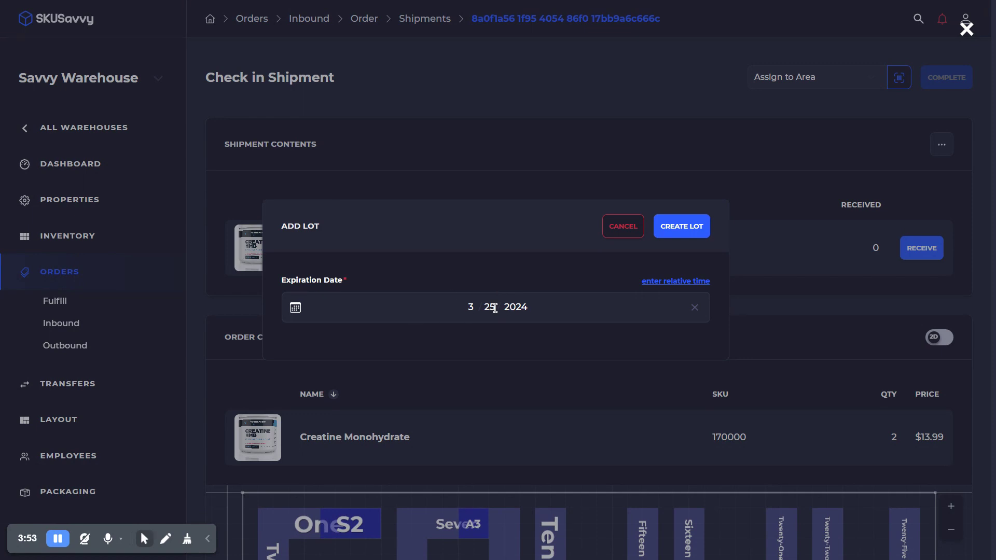
{"action": "left_click", "coordinate": [622, 228]}
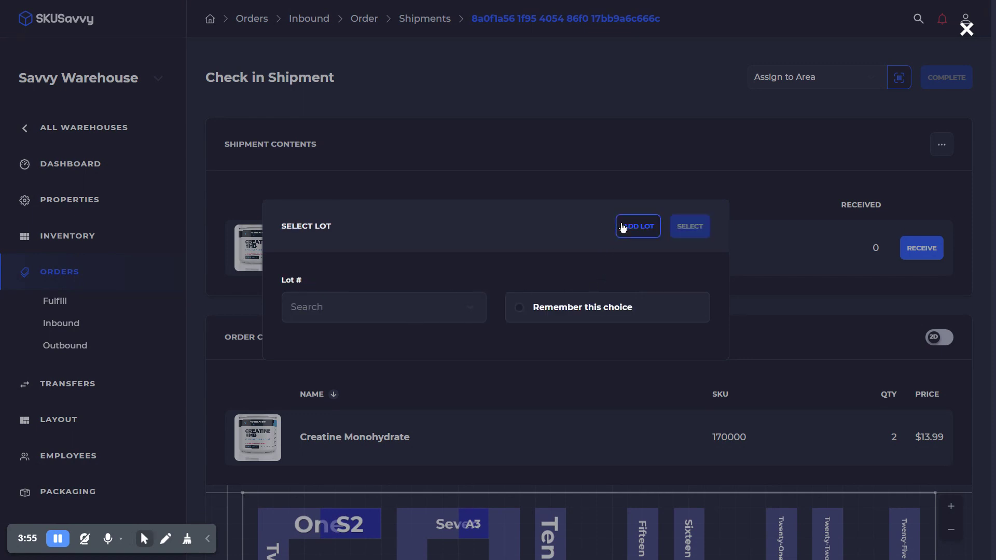
Step: Assign the 2 units to existing lot 0005 expiring 3/20/2025
{"action": "left_click", "coordinate": [386, 301]}
{"action": "left_click", "coordinate": [386, 268]}
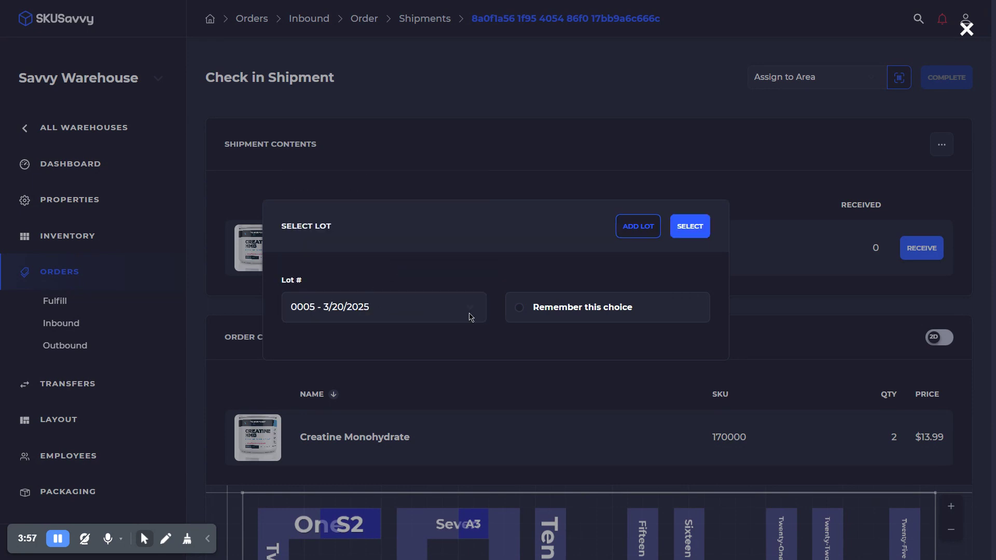
{"action": "left_click", "coordinate": [686, 231]}
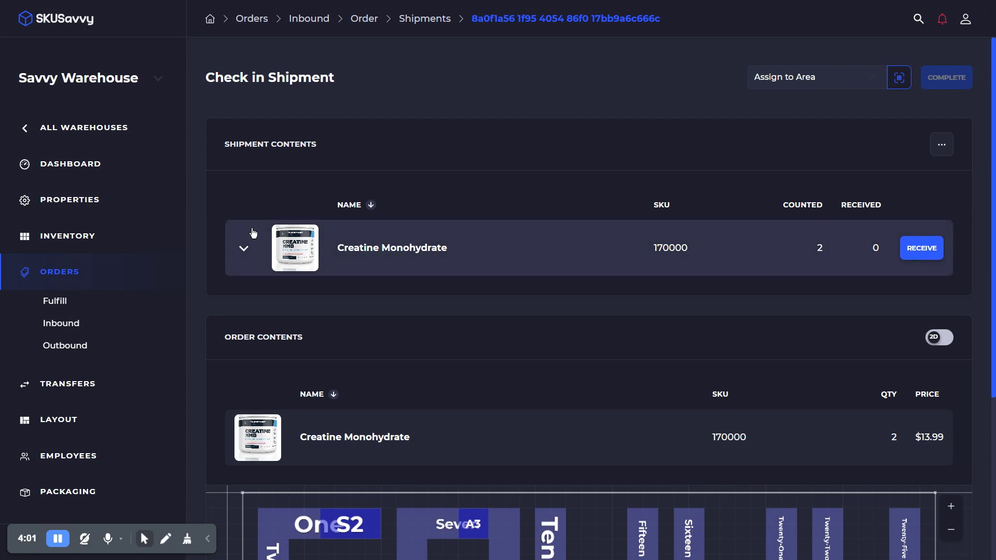
Step: Allocate the 2 lot-0005 units to bin S2 on Shelf One and complete the check-in
{"action": "left_click", "coordinate": [244, 249]}
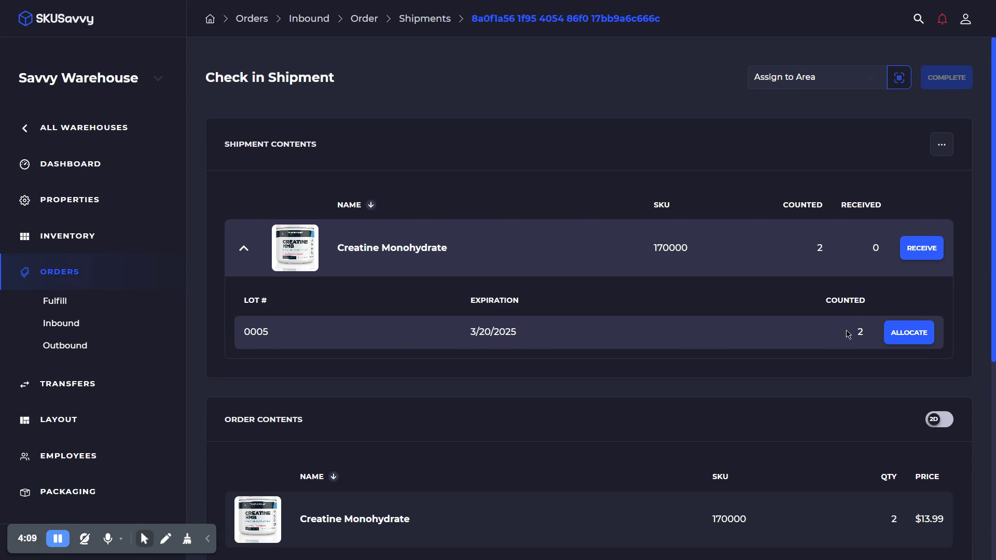
{"action": "left_click", "coordinate": [907, 334]}
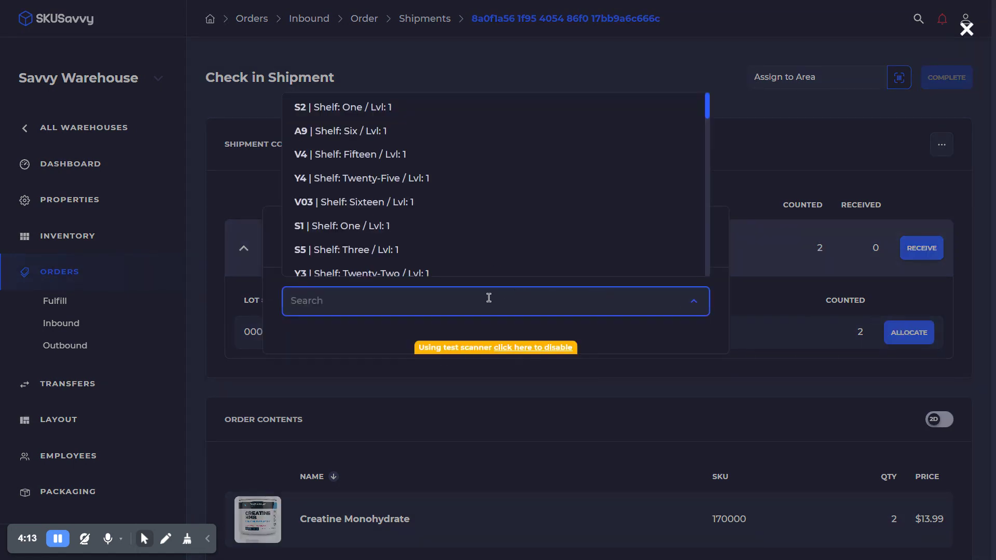
{"action": "left_click", "coordinate": [392, 108]}
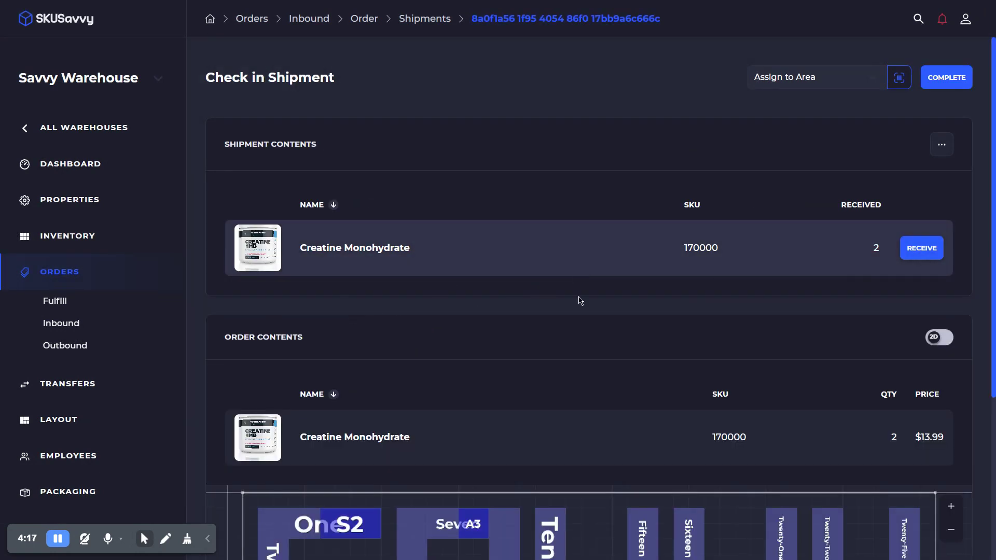
{"action": "scroll", "coordinate": [586, 320], "scroll_direction": "down", "scroll_amount": 1}
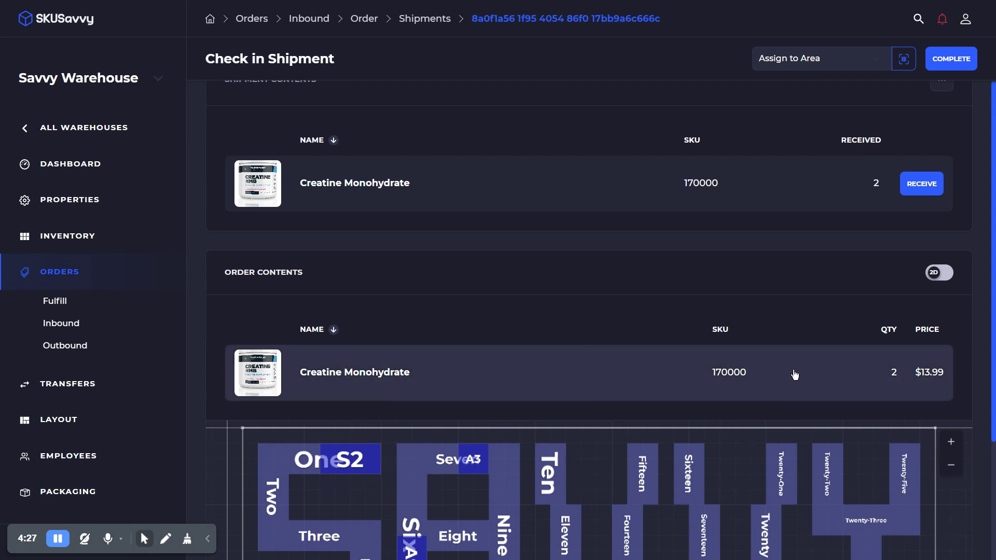
{"action": "left_click", "coordinate": [953, 63]}
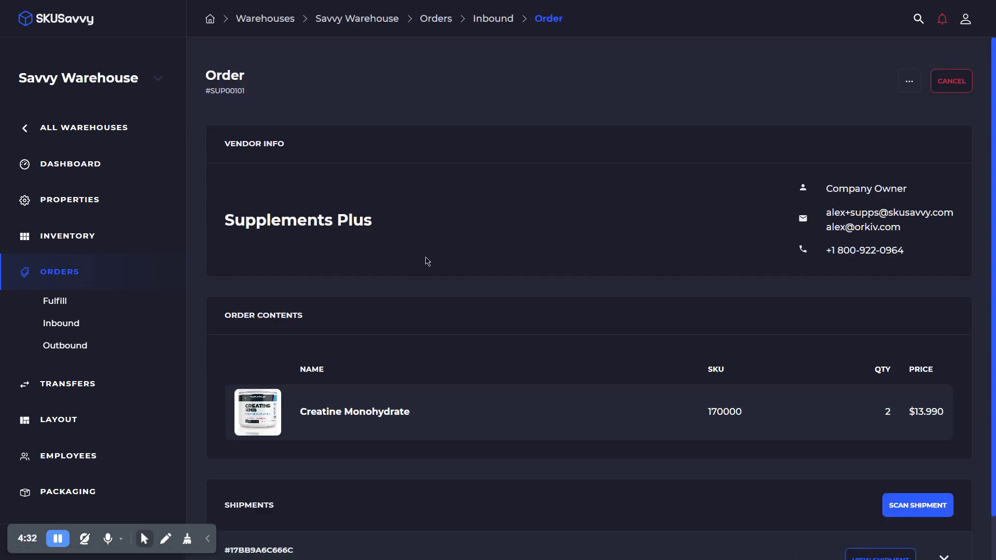
Step: Start an inventory adjustment and select Creatine Monohydrate by searching 'crea'
{"action": "left_click", "coordinate": [110, 238]}
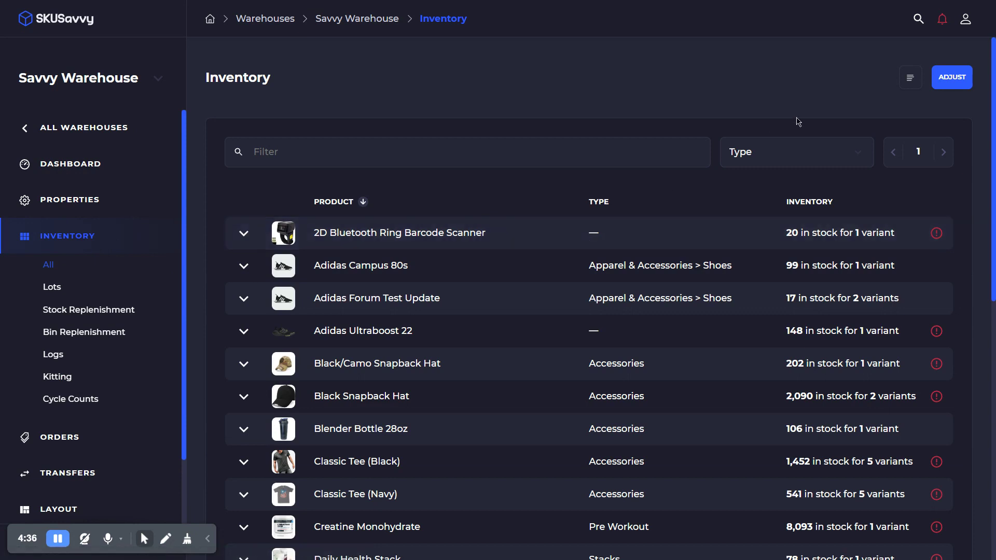
{"action": "left_click", "coordinate": [960, 78]}
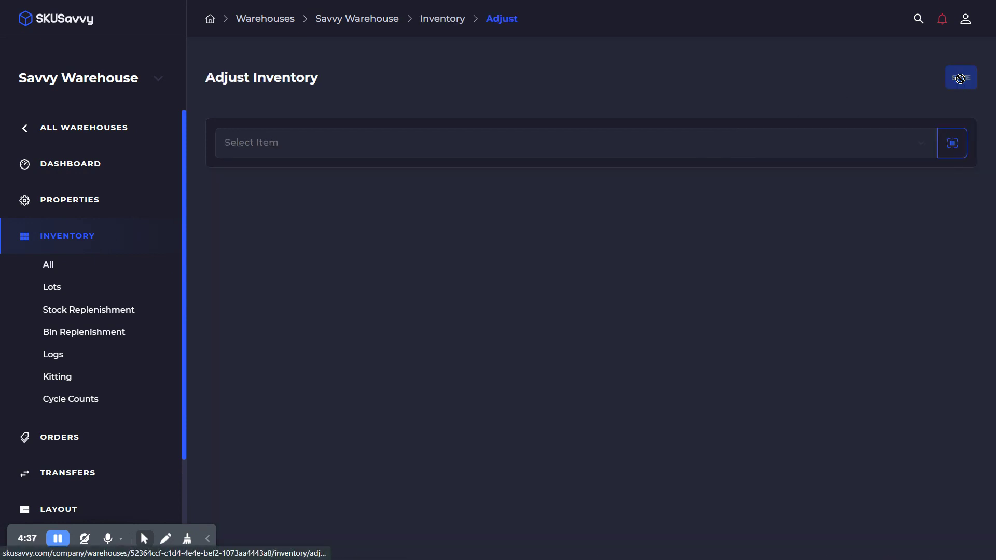
{"action": "left_click", "coordinate": [596, 142]}
{"action": "type", "text": "crea"}
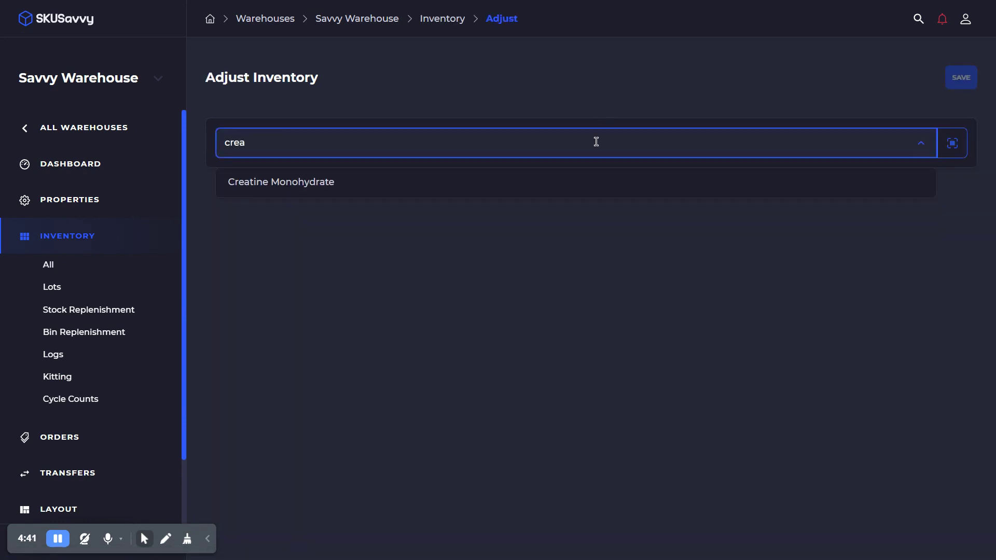
{"action": "left_click", "coordinate": [567, 176]}
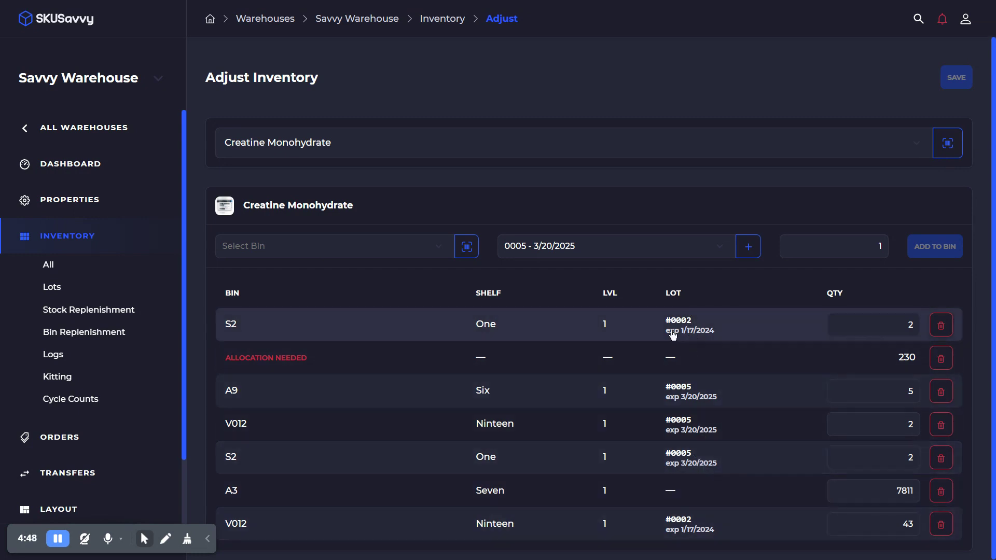
Step: Add lot 0006 with a relative expiry of '6 months' and choose bin A9 on shelf Six
{"action": "left_click", "coordinate": [749, 251]}
{"action": "left_click", "coordinate": [660, 324]}
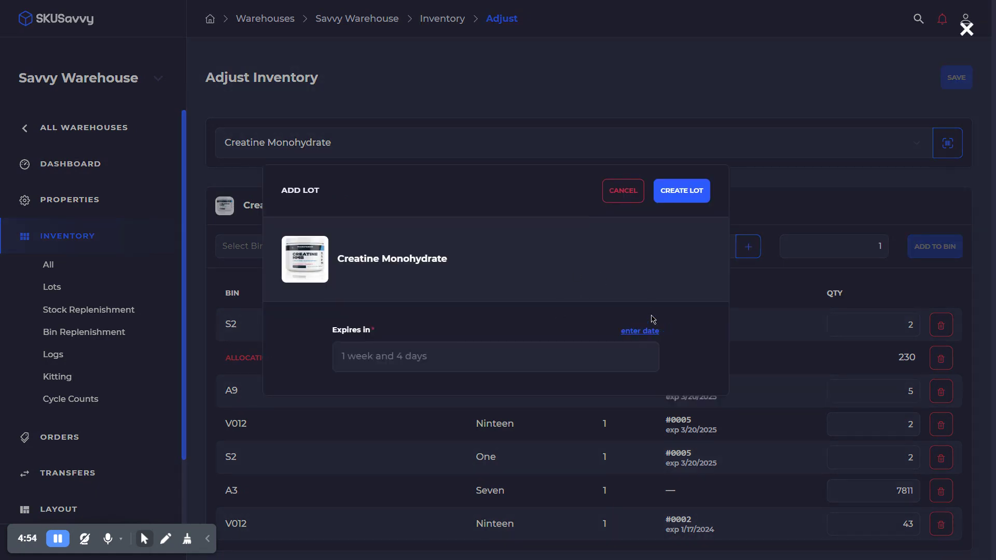
{"action": "left_click", "coordinate": [501, 359]}
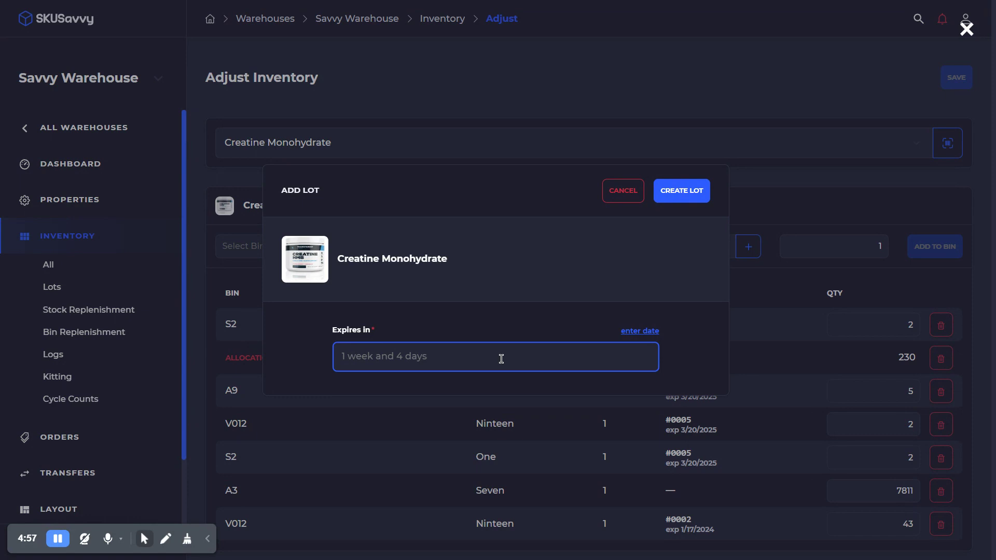
{"action": "type", "text": "6 months"}
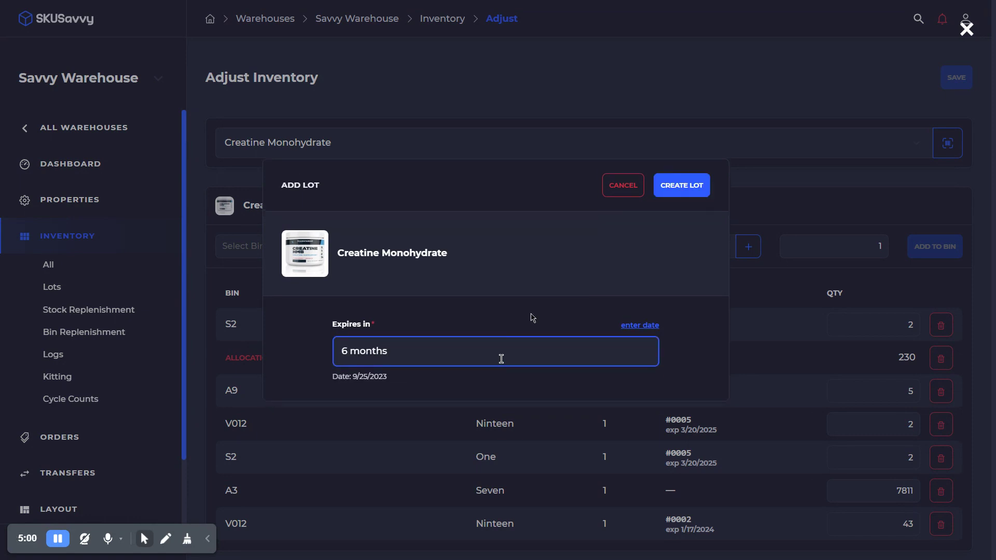
{"action": "left_click", "coordinate": [673, 191]}
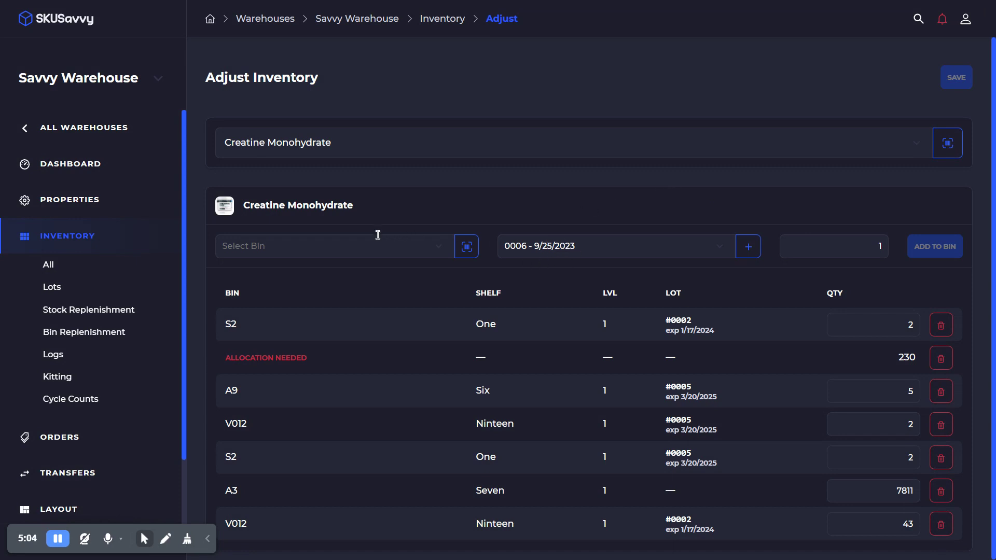
{"action": "left_click", "coordinate": [412, 248]}
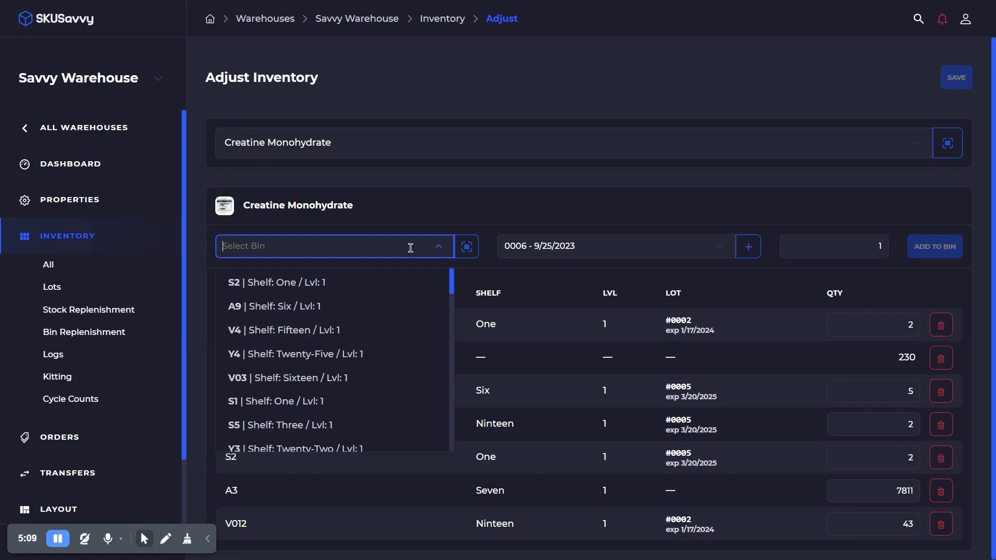
{"action": "left_click", "coordinate": [431, 311]}
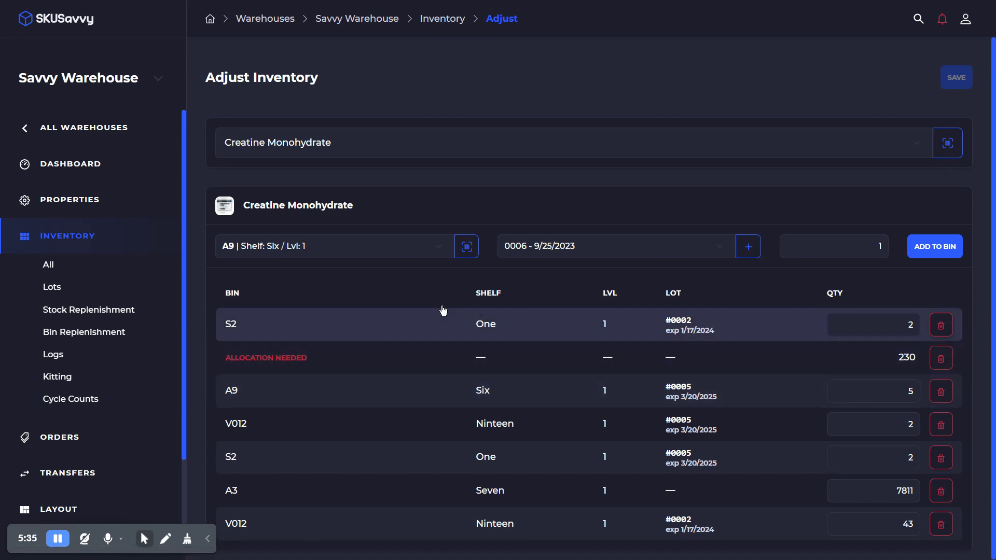
Step: Navigate Orders > Outbound > Fulfill and scroll down the list of batched shipments
{"action": "left_click", "coordinate": [60, 440]}
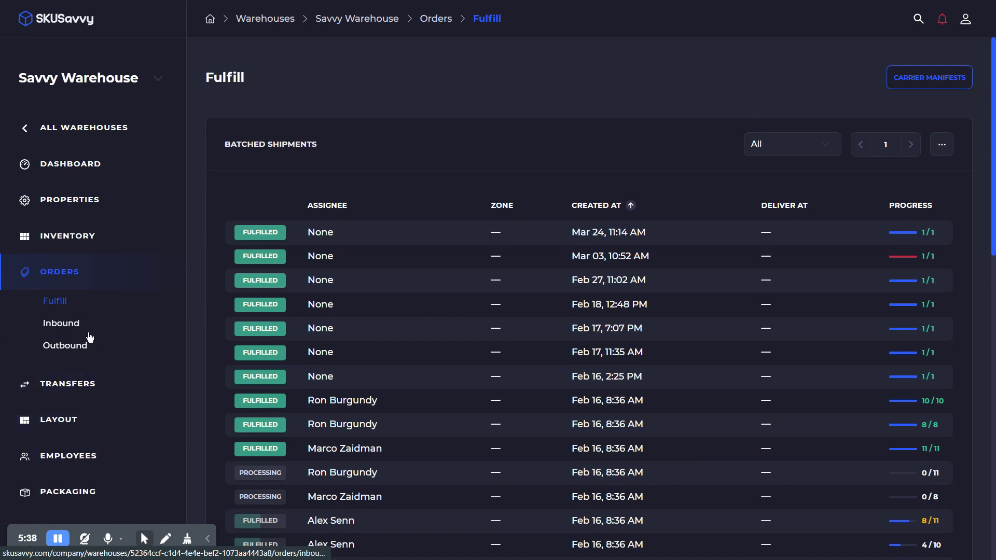
{"action": "left_click", "coordinate": [72, 348]}
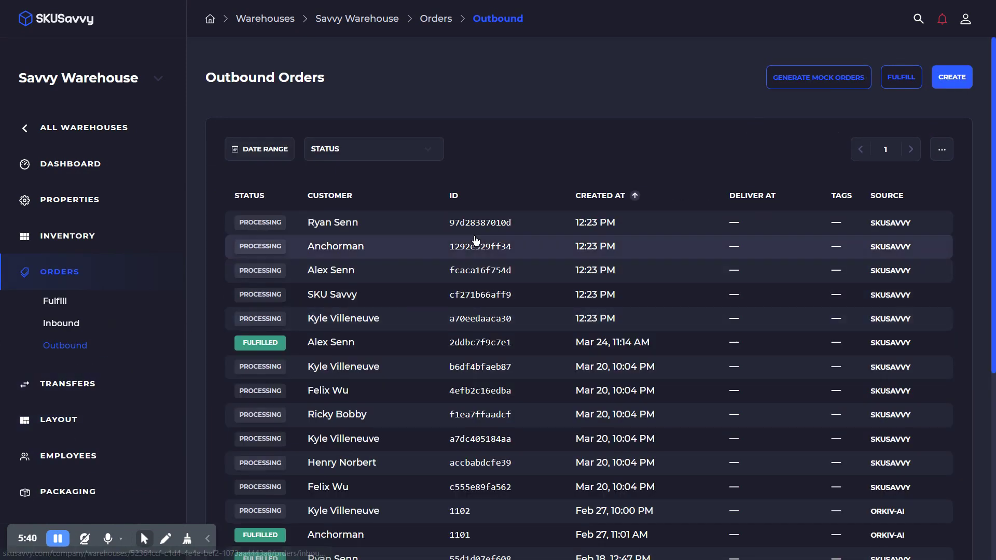
{"action": "left_click", "coordinate": [66, 306]}
{"action": "scroll", "coordinate": [485, 332], "scroll_direction": "down", "scroll_amount": 1}
{"action": "scroll", "coordinate": [485, 333], "scroll_direction": "down", "scroll_amount": 3}
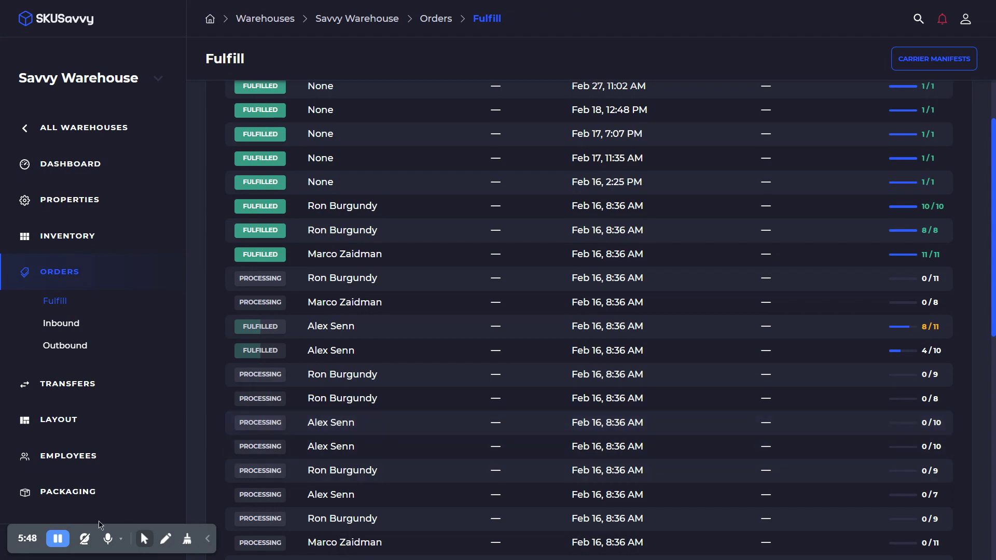
Step: Open a processing batch to show its 25-unit Batch Pick with Mid Workout lots by bin
{"action": "left_click", "coordinate": [59, 542]}
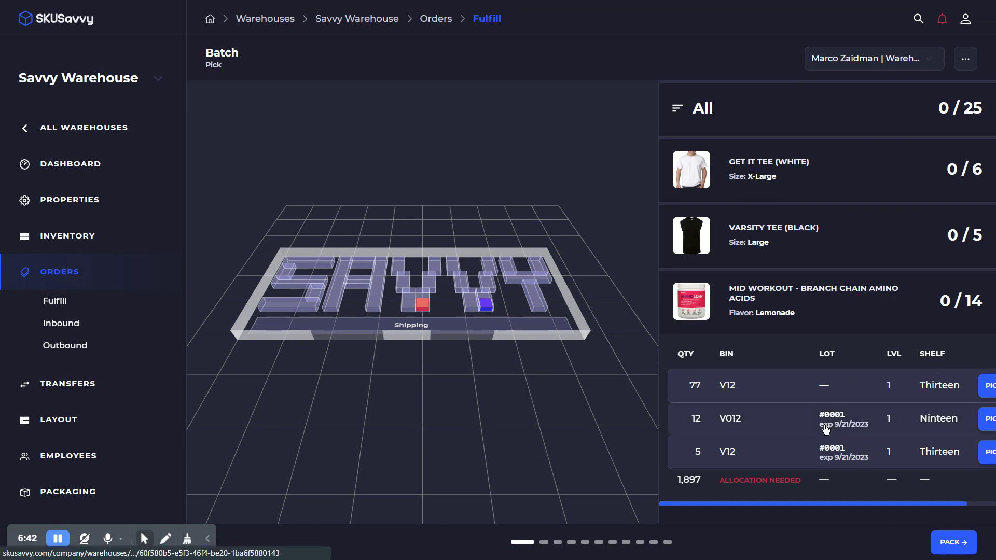
Step: Go to Inventory > Lots and select lot 0003 of Savvy Burn - Fat Burner
{"action": "left_click", "coordinate": [71, 248]}
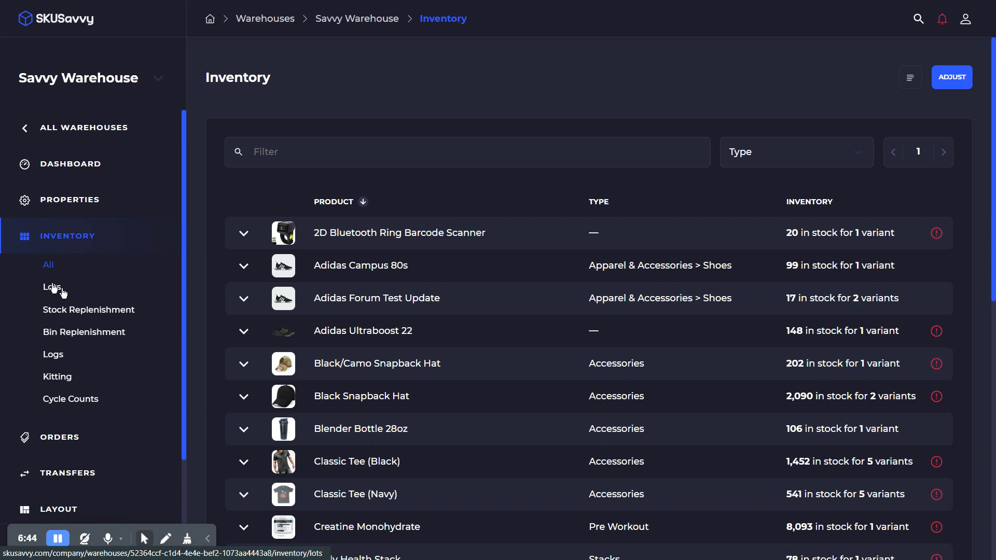
{"action": "left_click", "coordinate": [54, 287]}
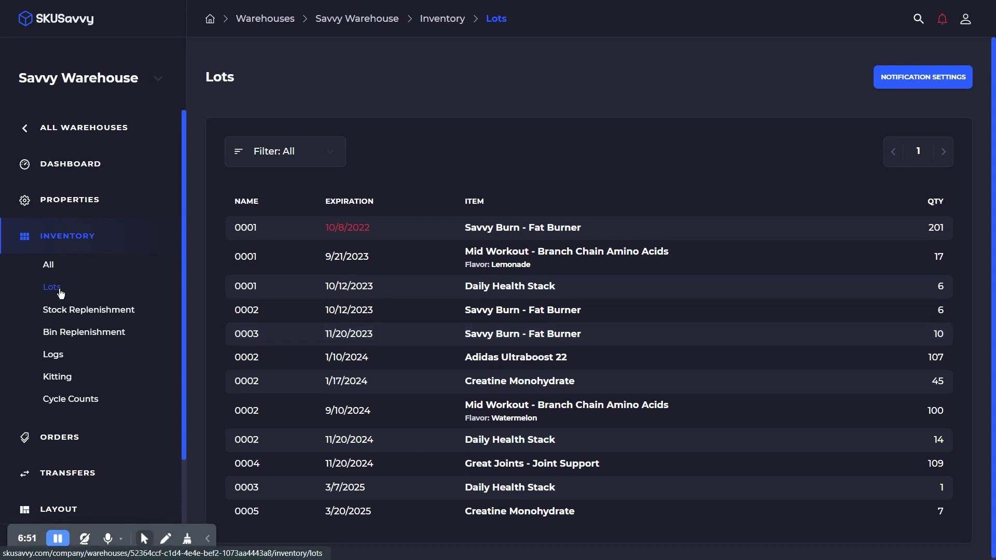
{"action": "left_click", "coordinate": [418, 342]}
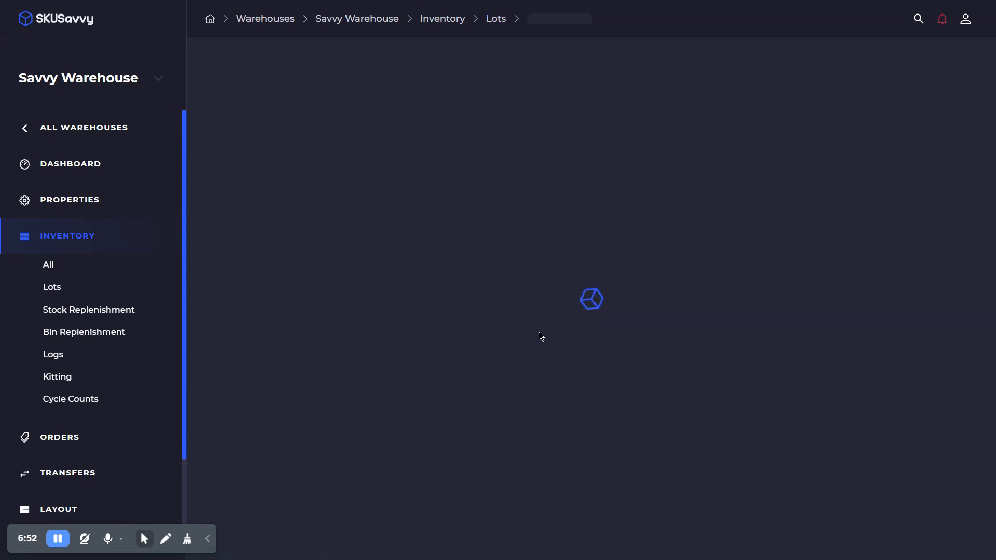